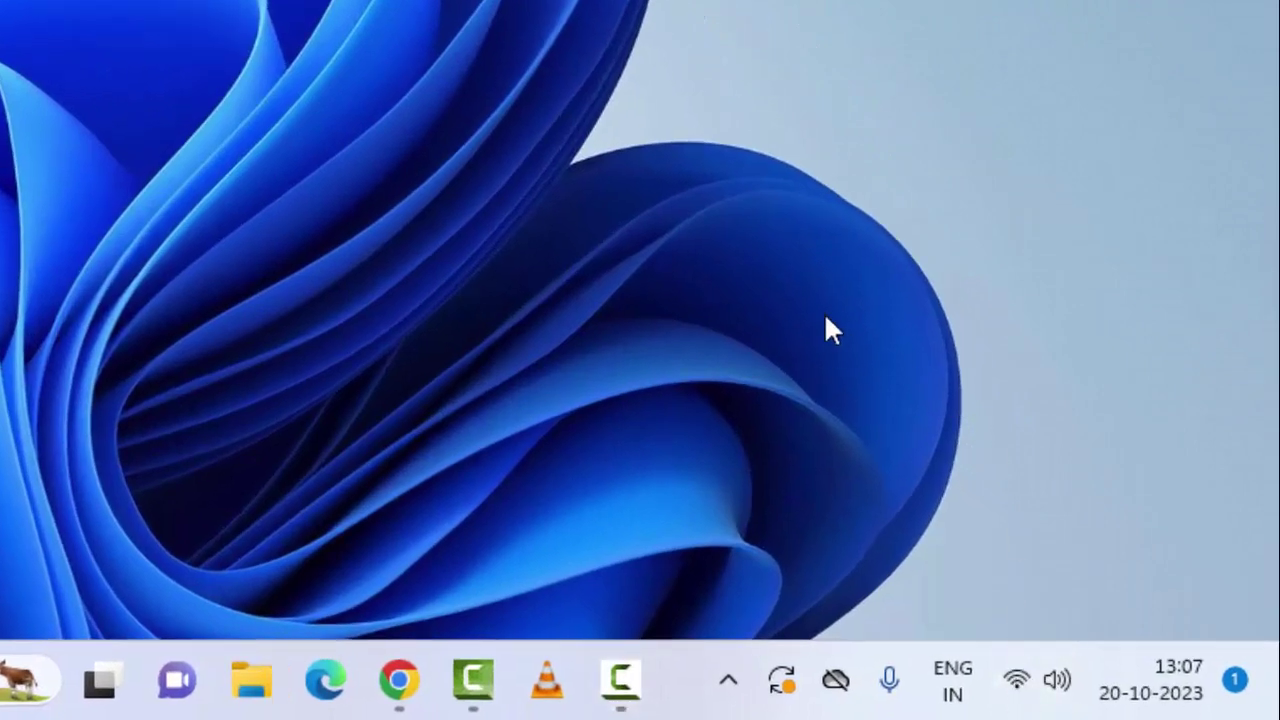
Step: Check the list of available Wi-Fi networks from Windows quick settings, then close the panel
{"action": "left_click", "coordinate": [1020, 688]}
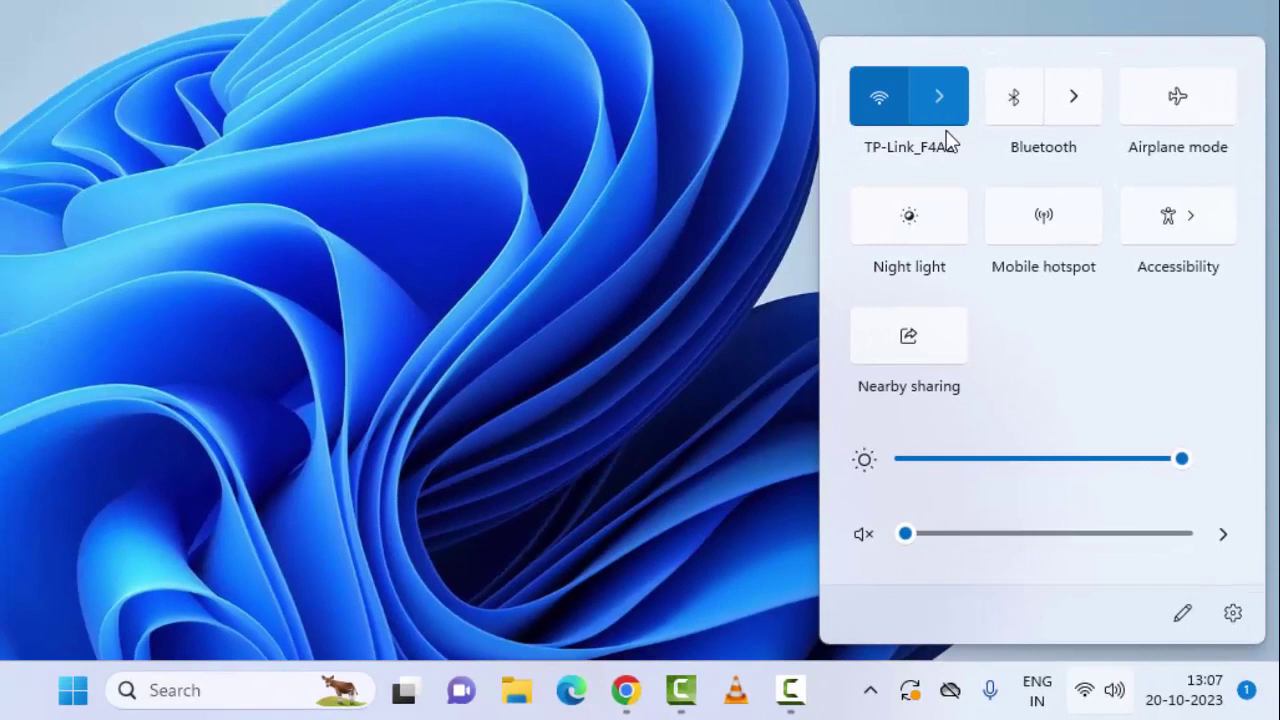
{"action": "left_click", "coordinate": [943, 124]}
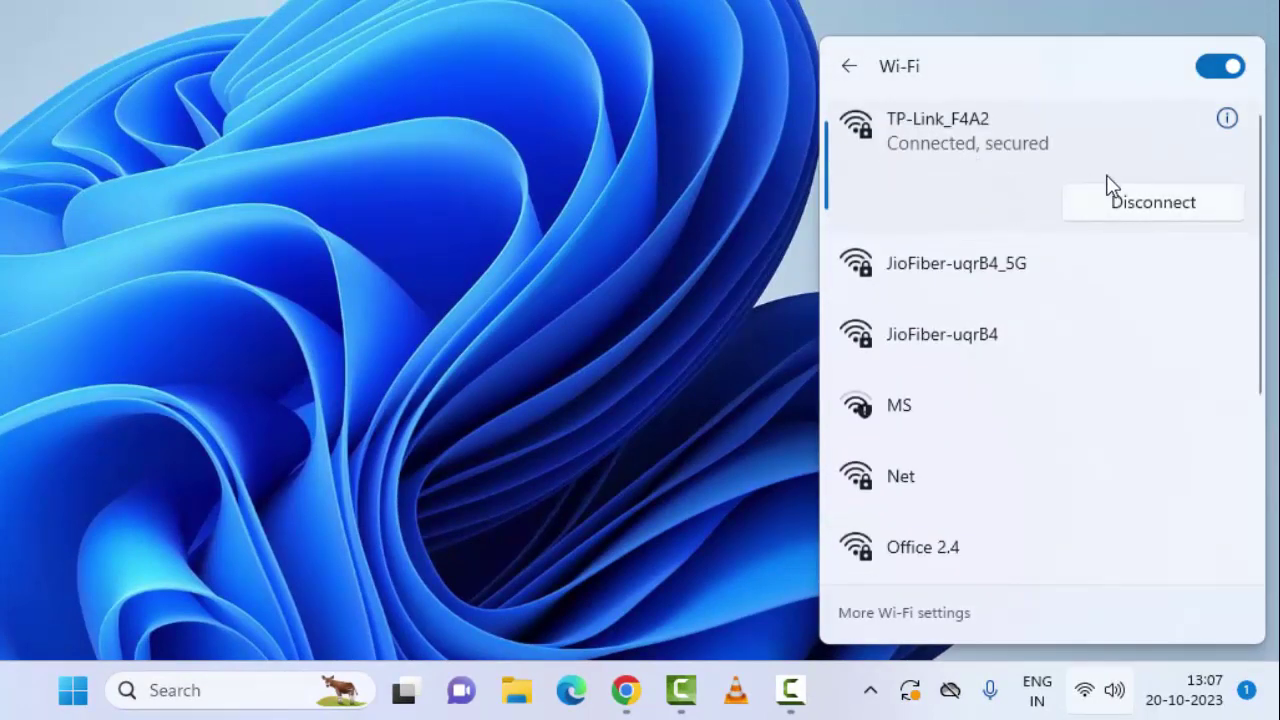
{"action": "left_click", "coordinate": [605, 320]}
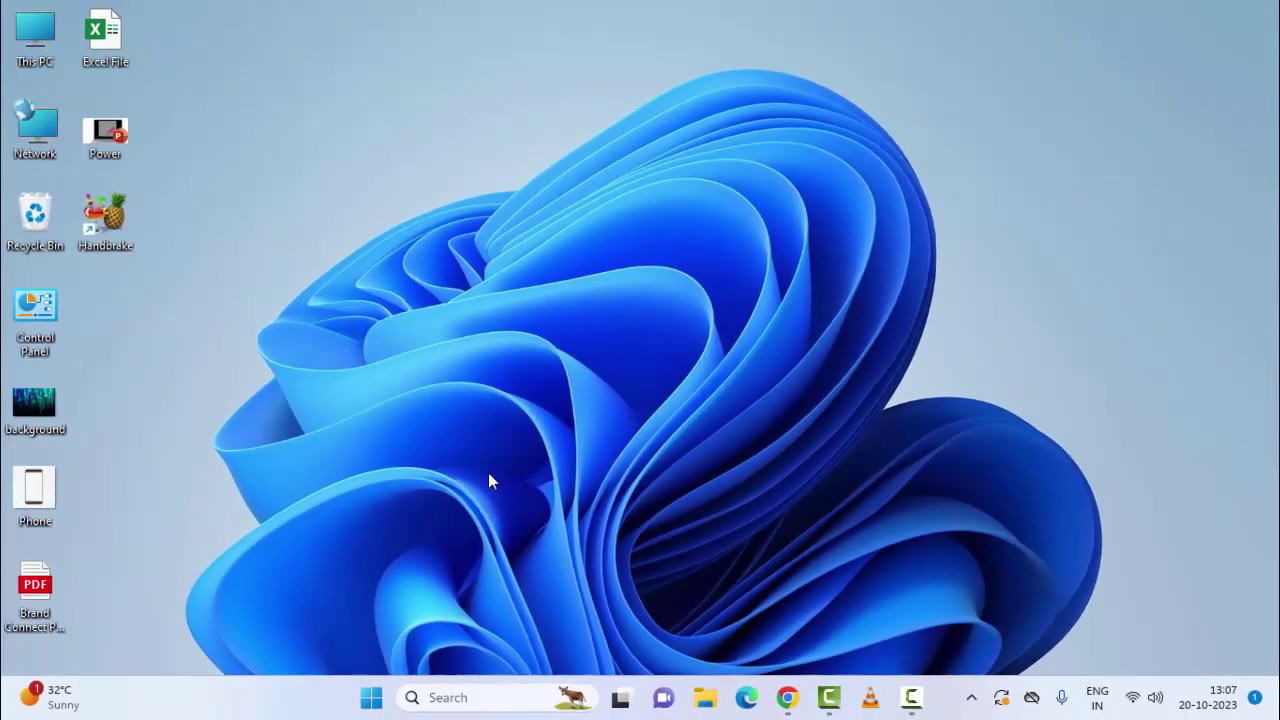
Step: Launch Google Chrome and search Google for 'internet speed test'
{"action": "key", "text": "super"}
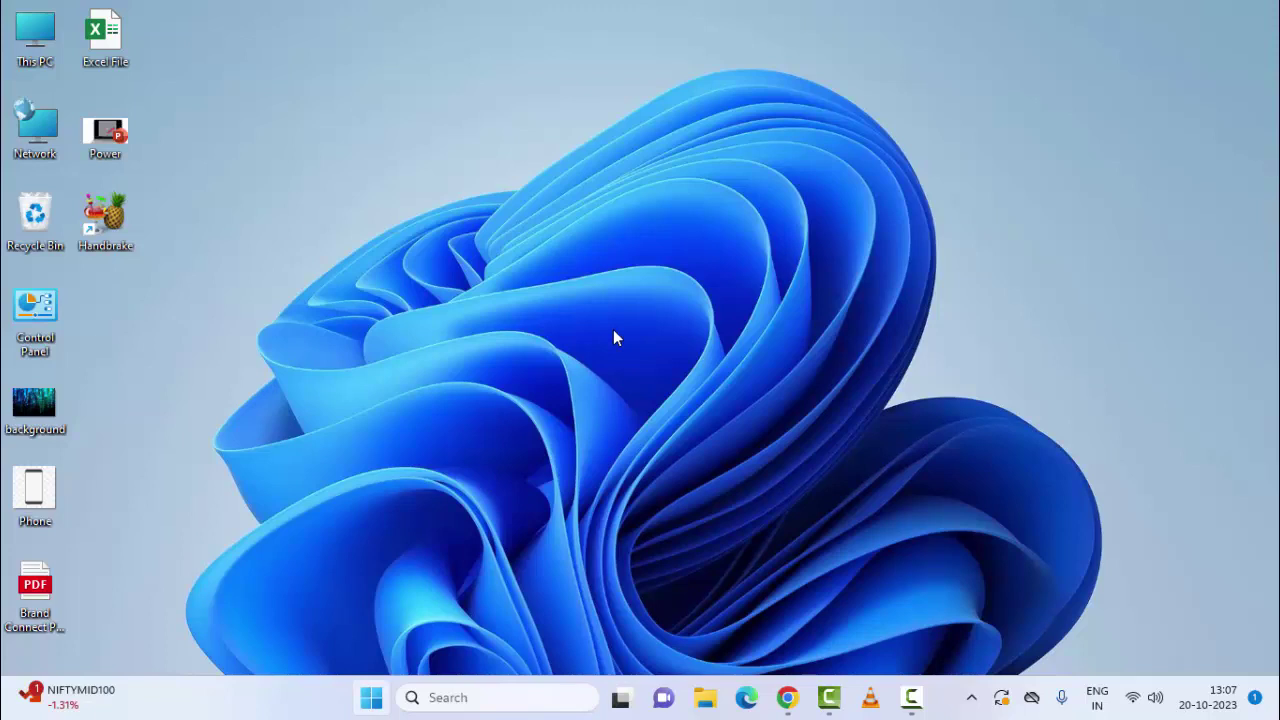
{"action": "type", "text": "chrome"}
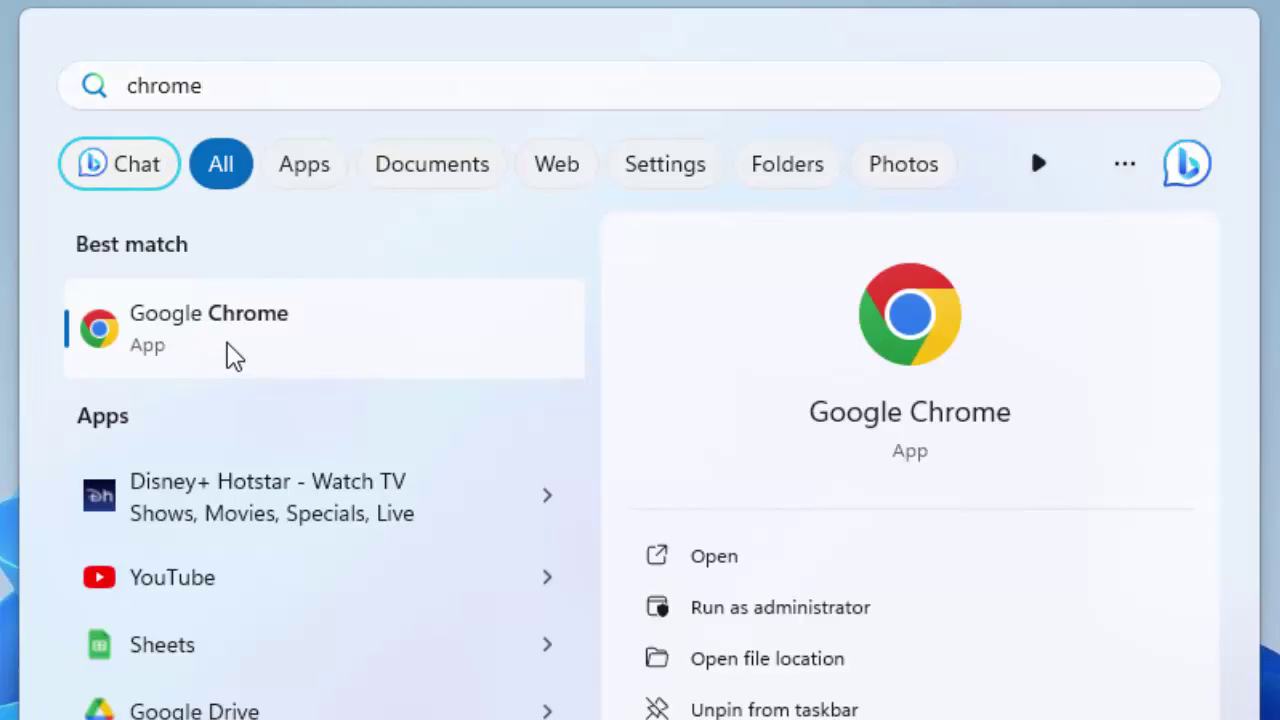
{"action": "left_click", "coordinate": [232, 350]}
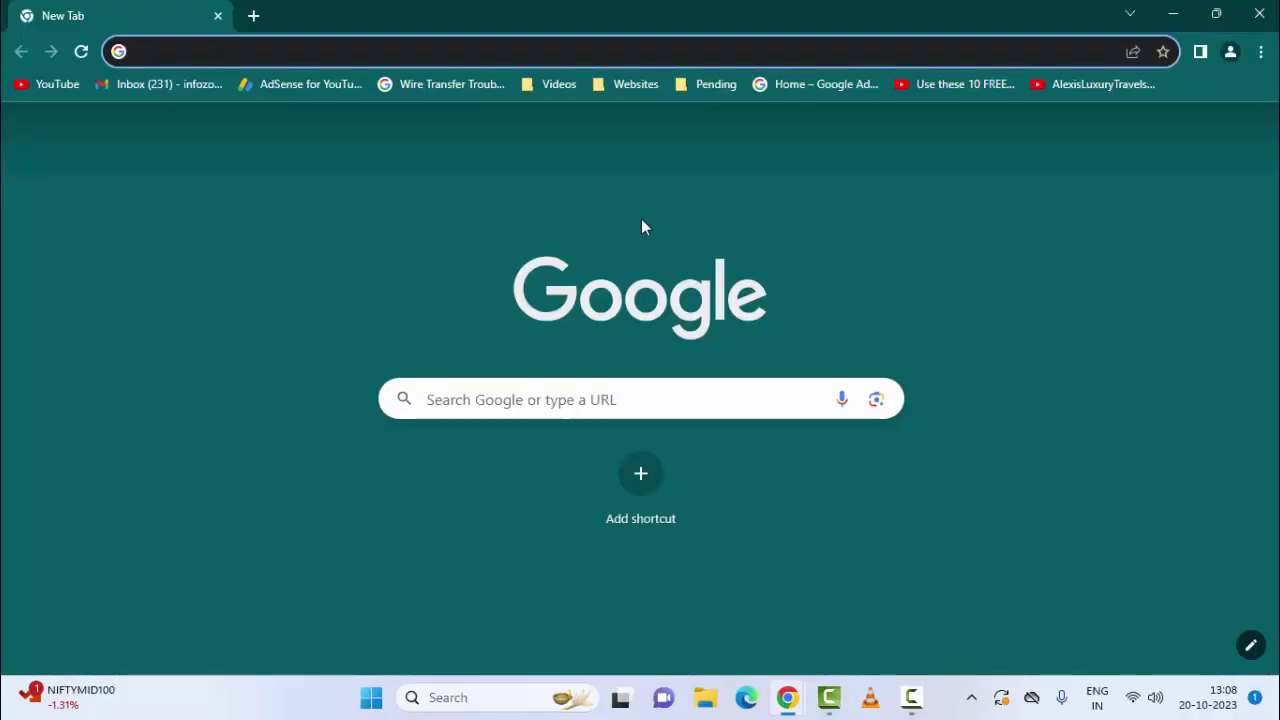
{"action": "type", "text": "ineternet "}
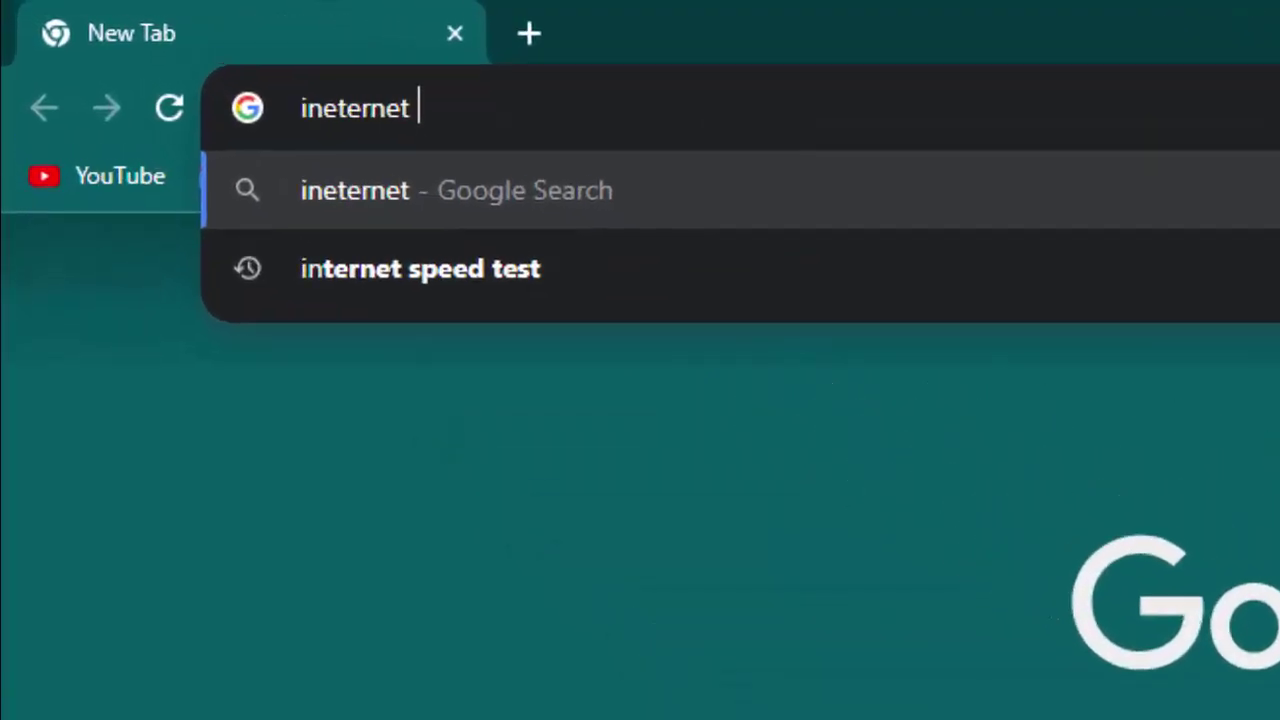
{"action": "type", "text": "s"}
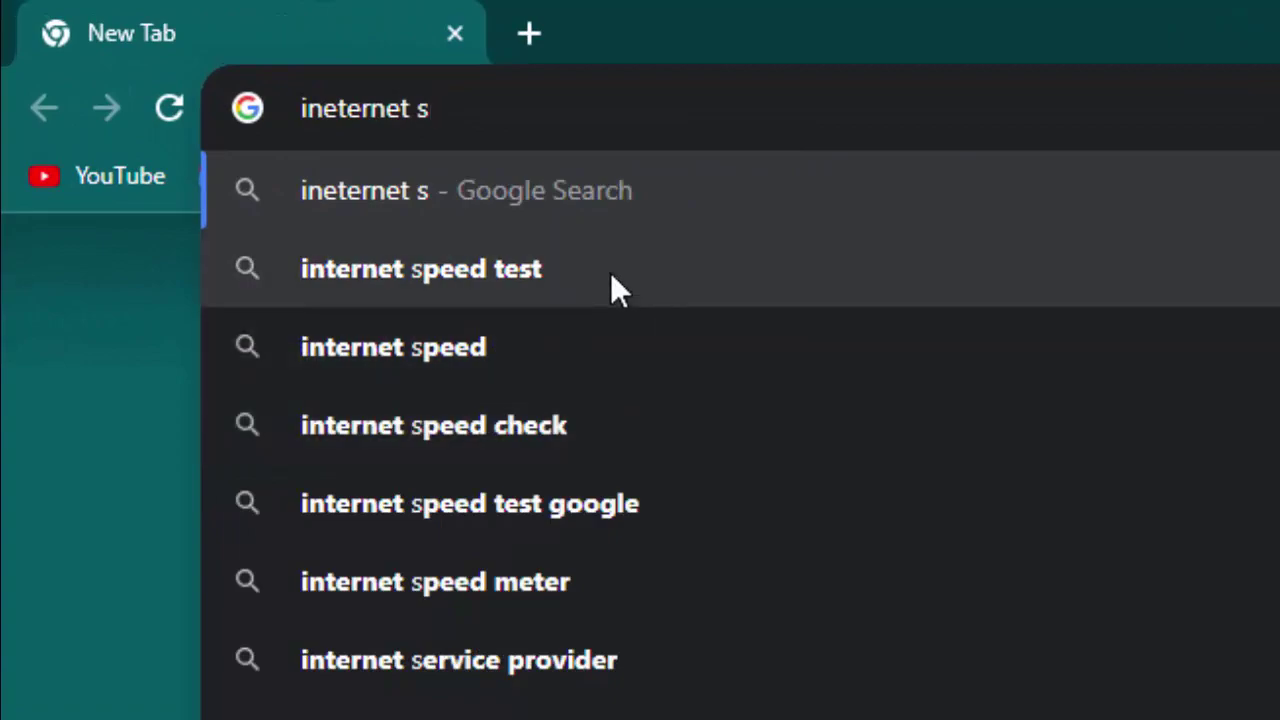
{"action": "left_click", "coordinate": [610, 274]}
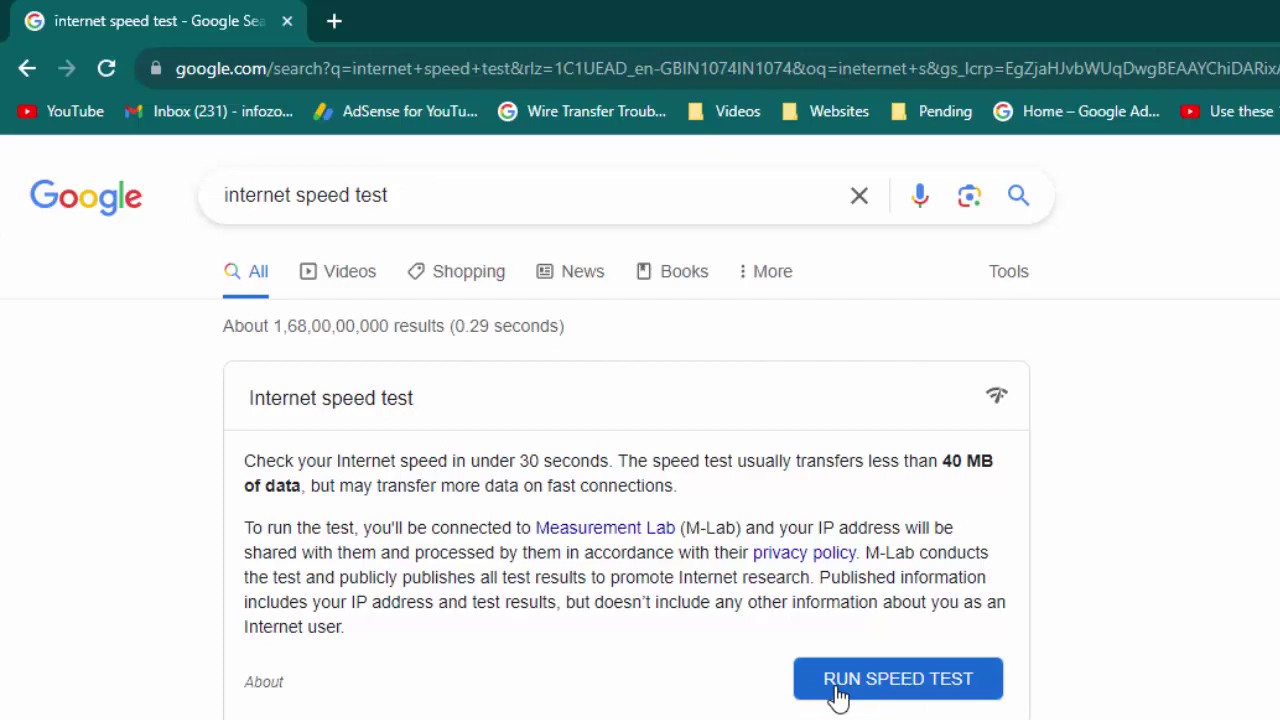
{"action": "left_click", "coordinate": [930, 693]}
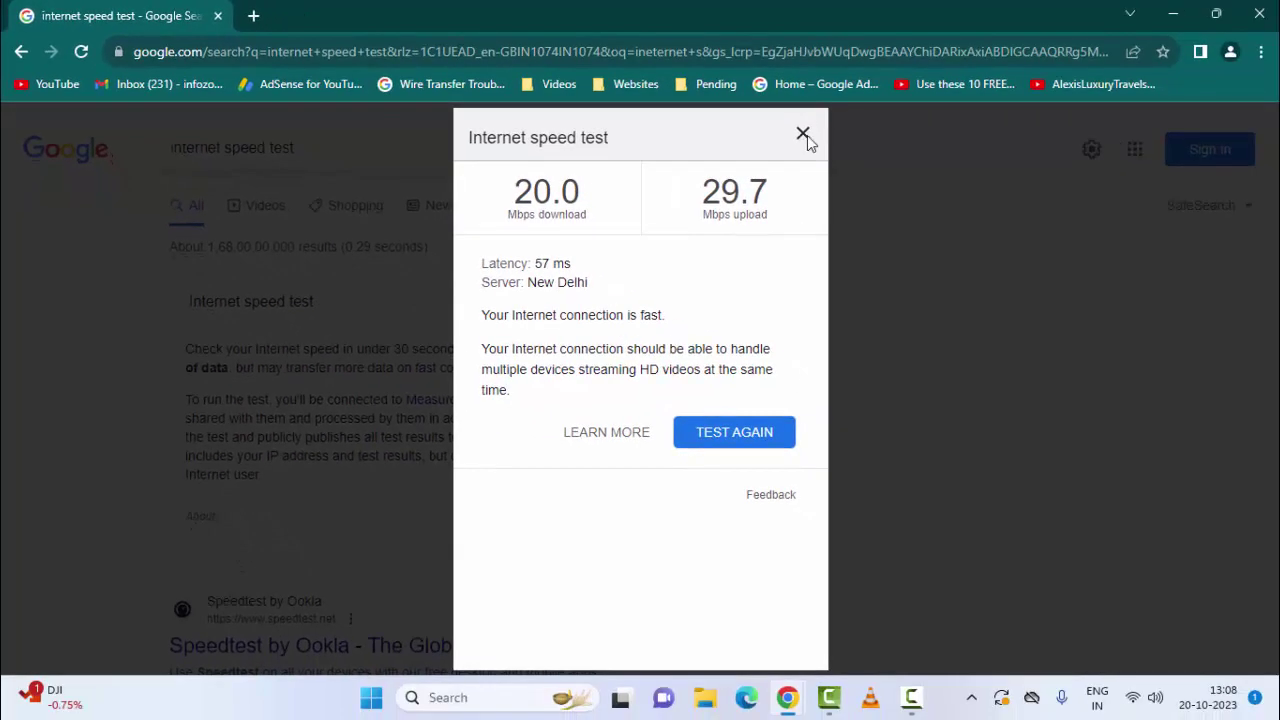
{"action": "left_click", "coordinate": [802, 135]}
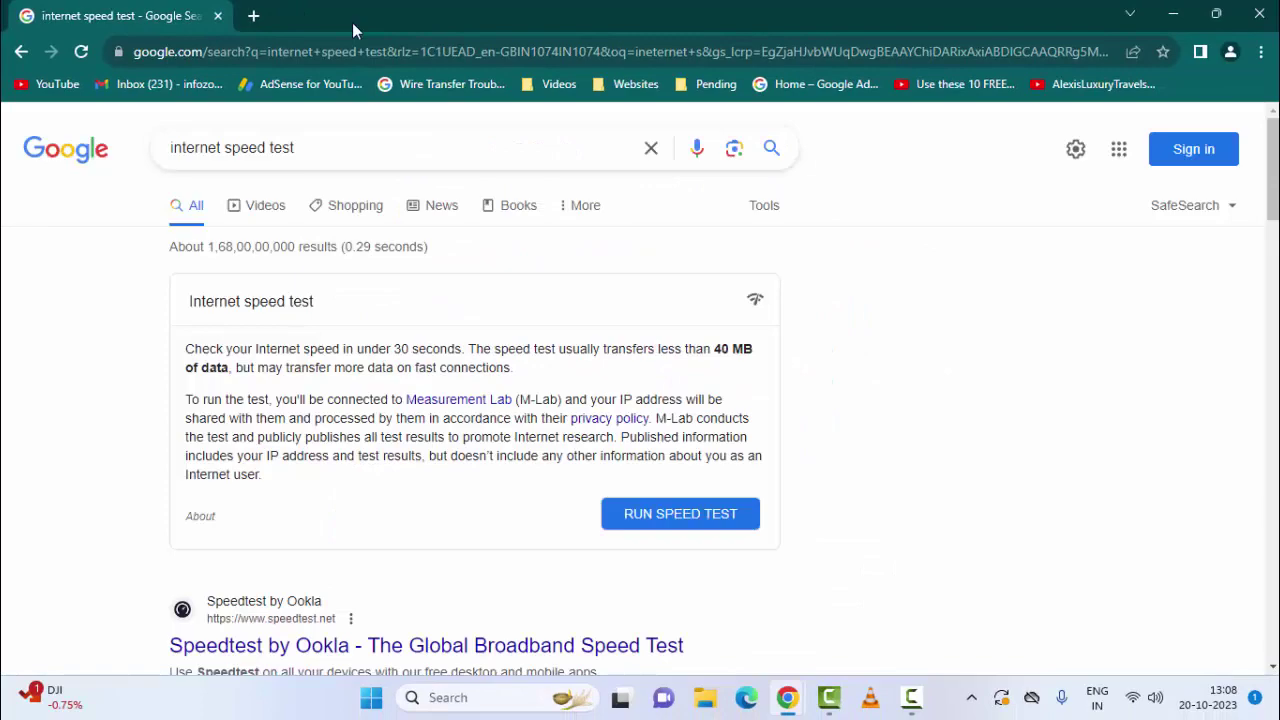
Step: Close the Chrome window to return to the Windows desktop
{"action": "left_click", "coordinate": [1259, 14]}
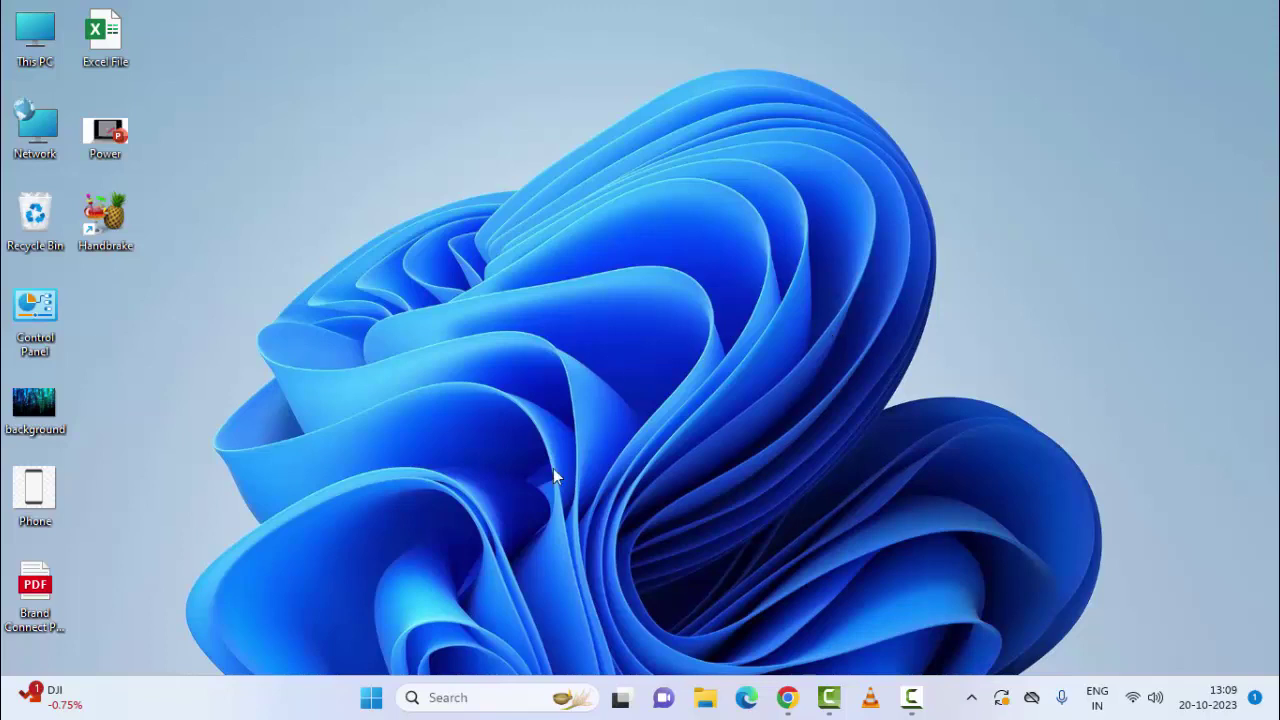
Step: Reopen Google Chrome through Start menu search
{"action": "left_click", "coordinate": [372, 698]}
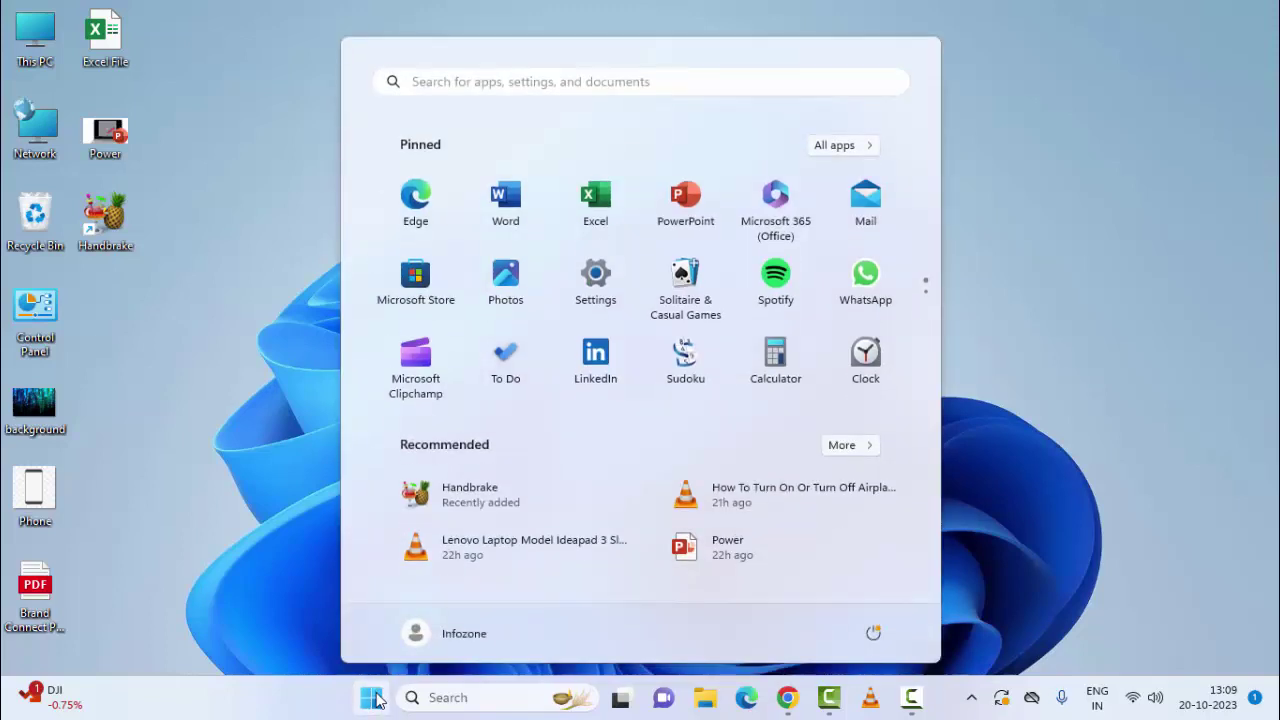
{"action": "type", "text": "chrome"}
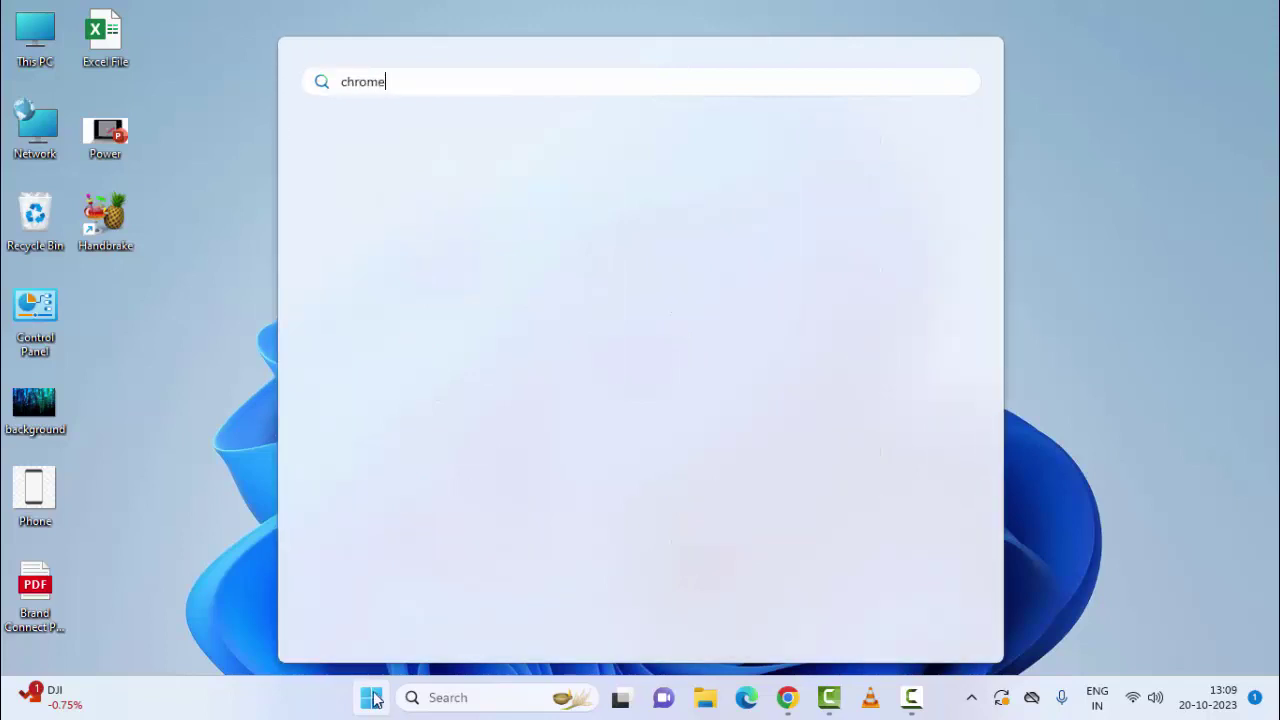
{"action": "left_click", "coordinate": [370, 232]}
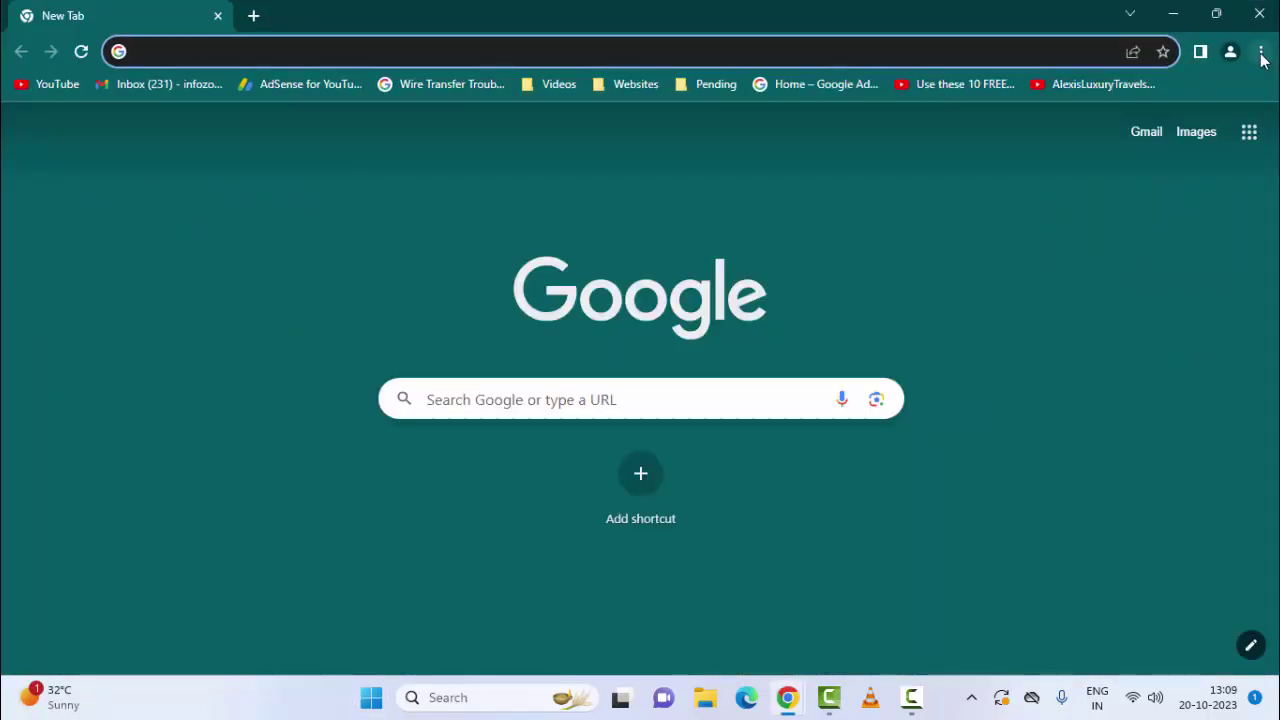
Step: Set the Clear browsing data time range to Last 4 weeks, then cancel without clearing
{"action": "left_click", "coordinate": [1261, 52]}
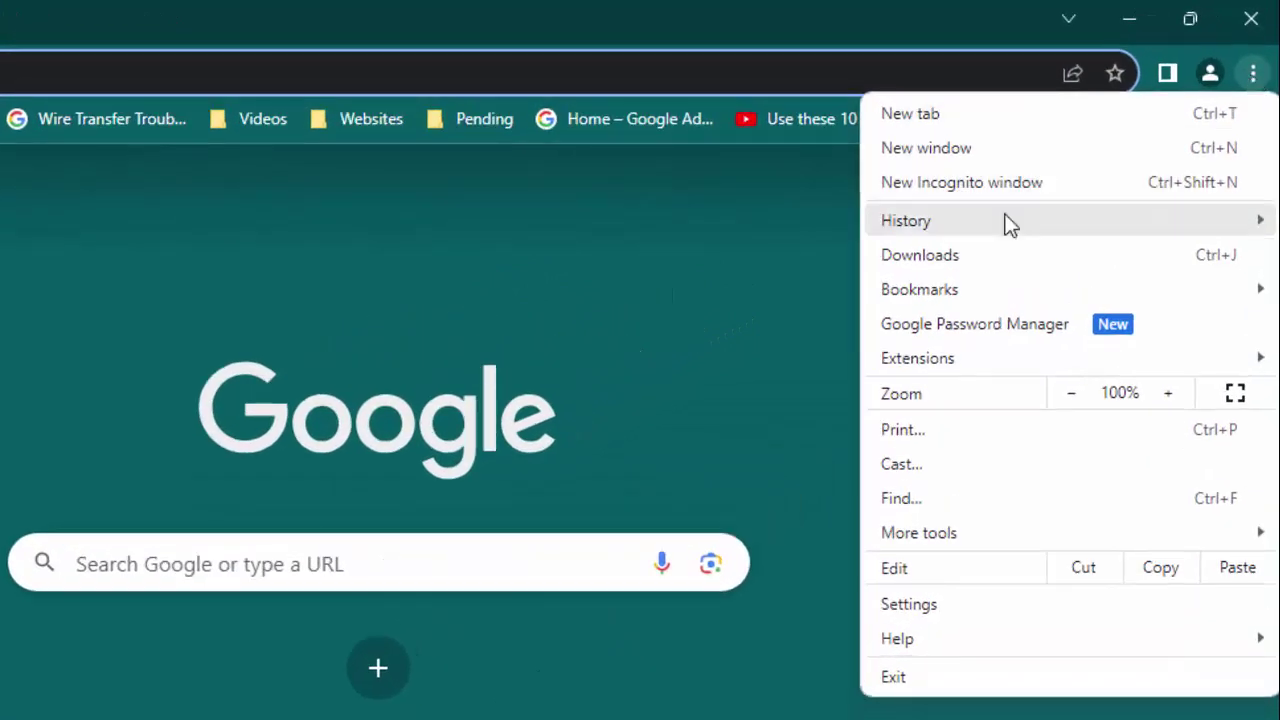
{"action": "mouse_move", "coordinate": [930, 536]}
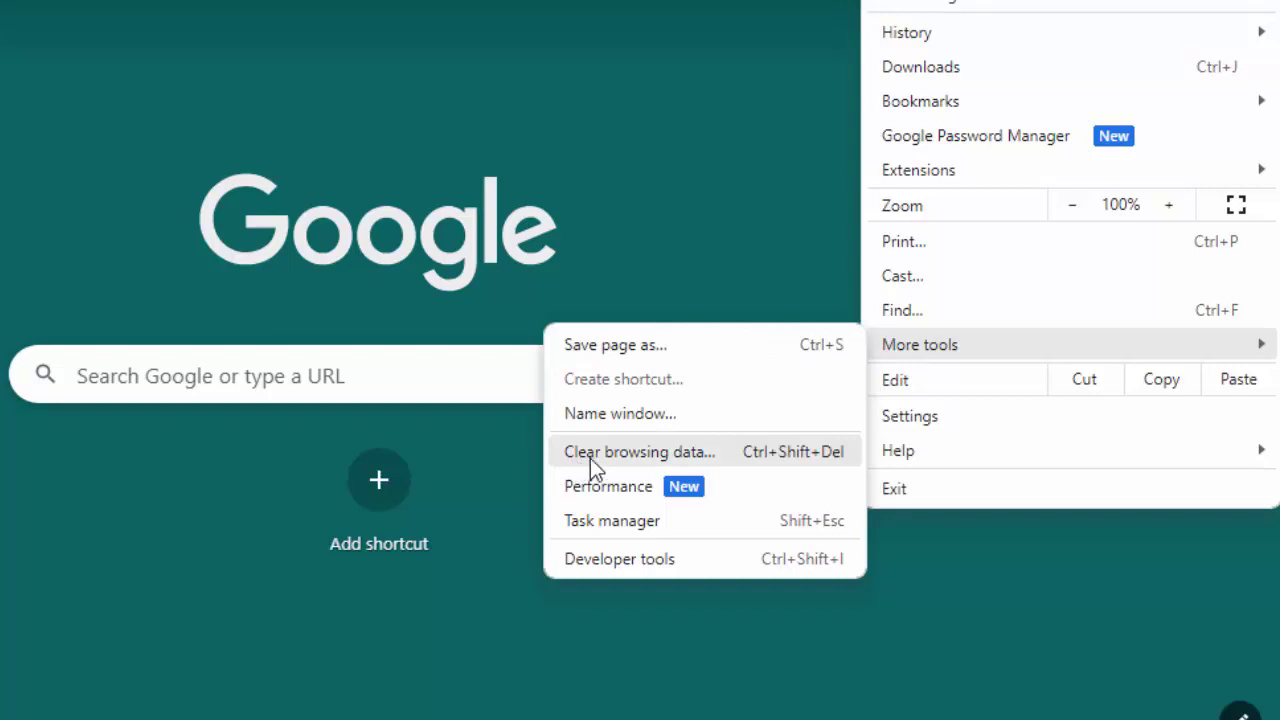
{"action": "left_click", "coordinate": [708, 452]}
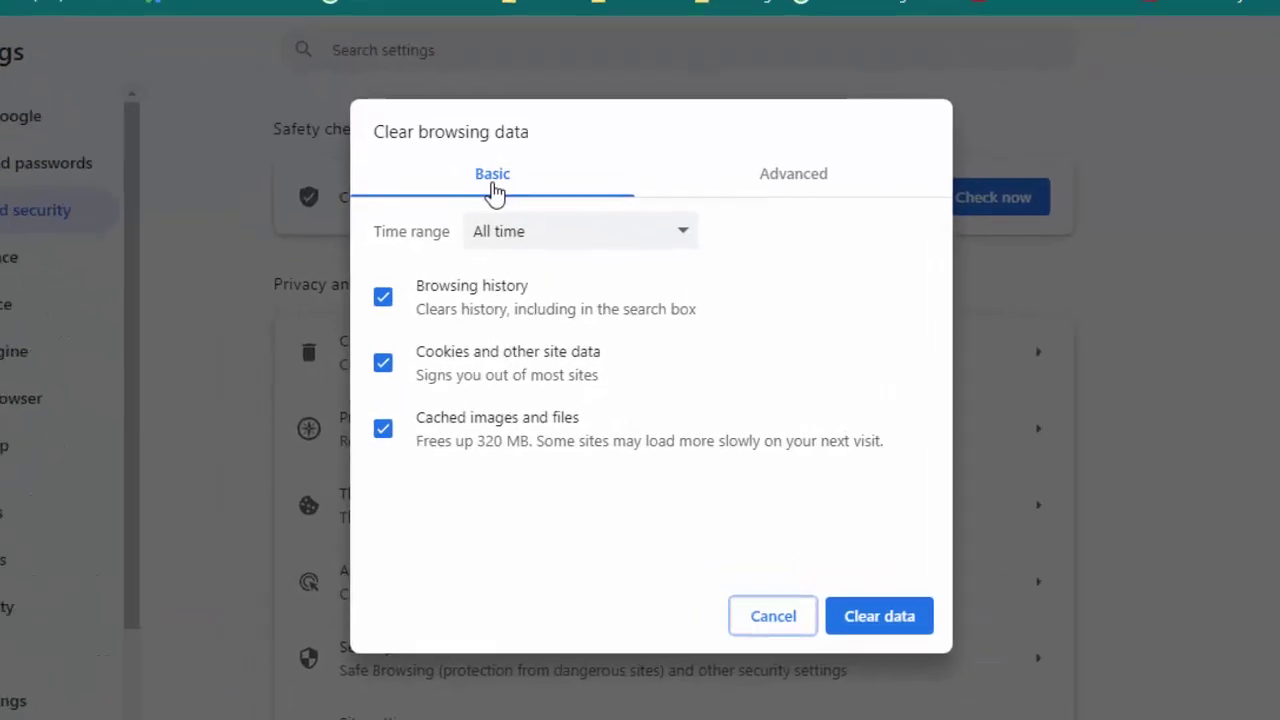
{"action": "left_click", "coordinate": [470, 178]}
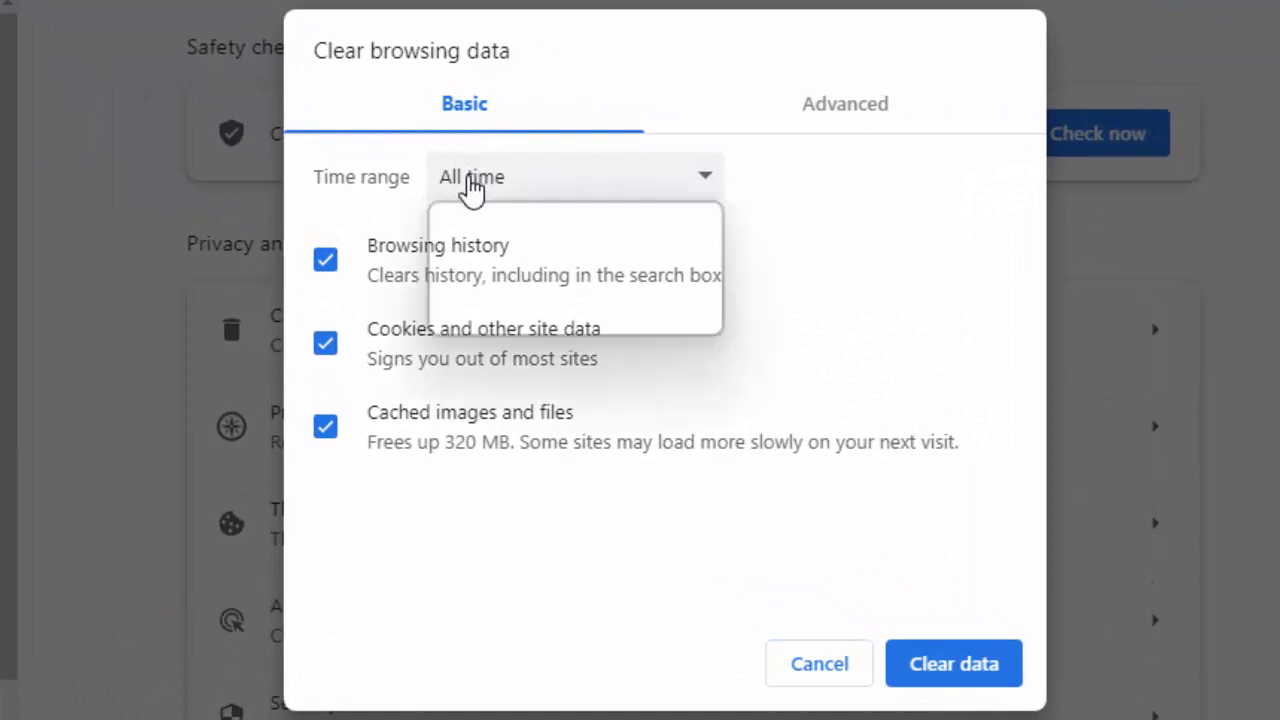
{"action": "left_click", "coordinate": [474, 298]}
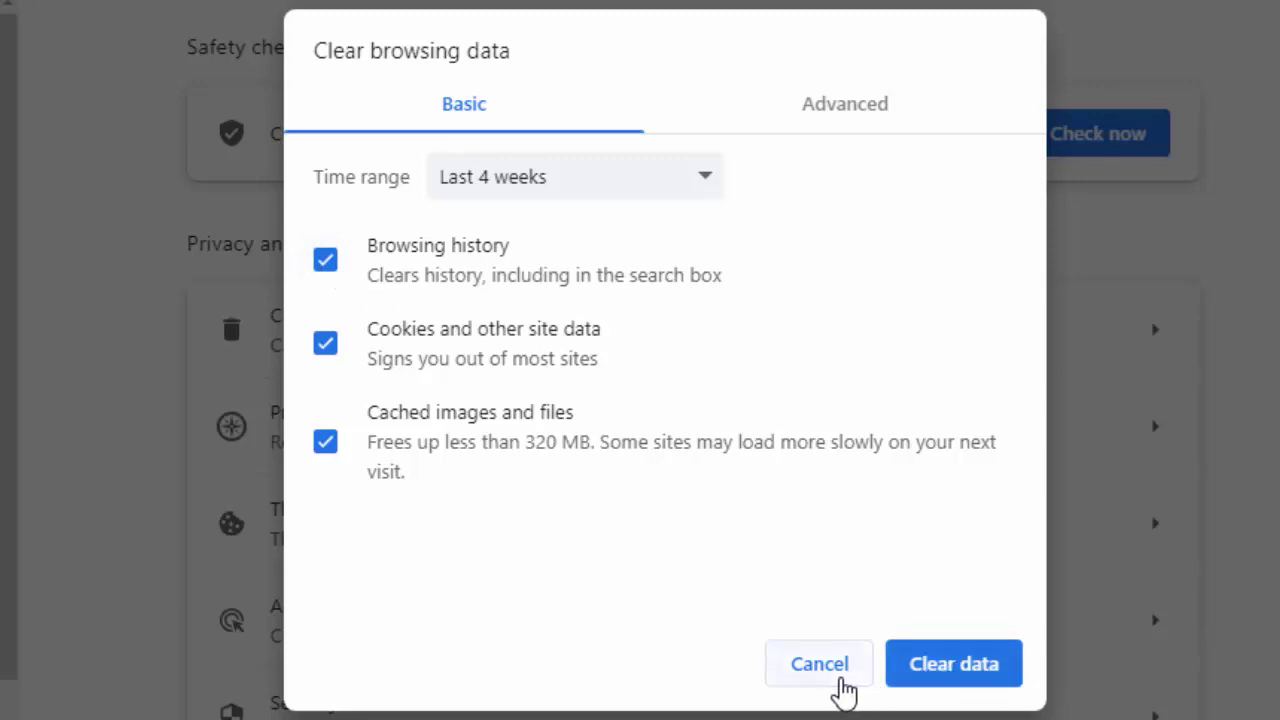
{"action": "left_click", "coordinate": [838, 668]}
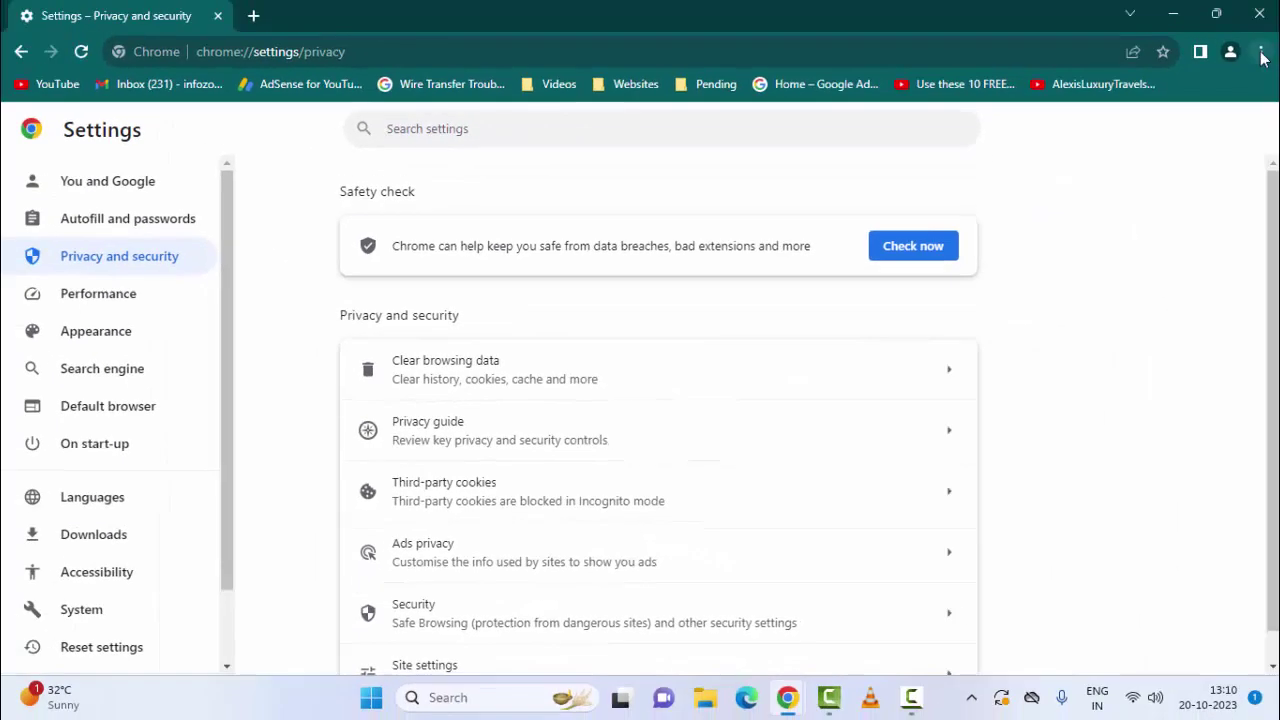
{"action": "left_click", "coordinate": [1261, 51]}
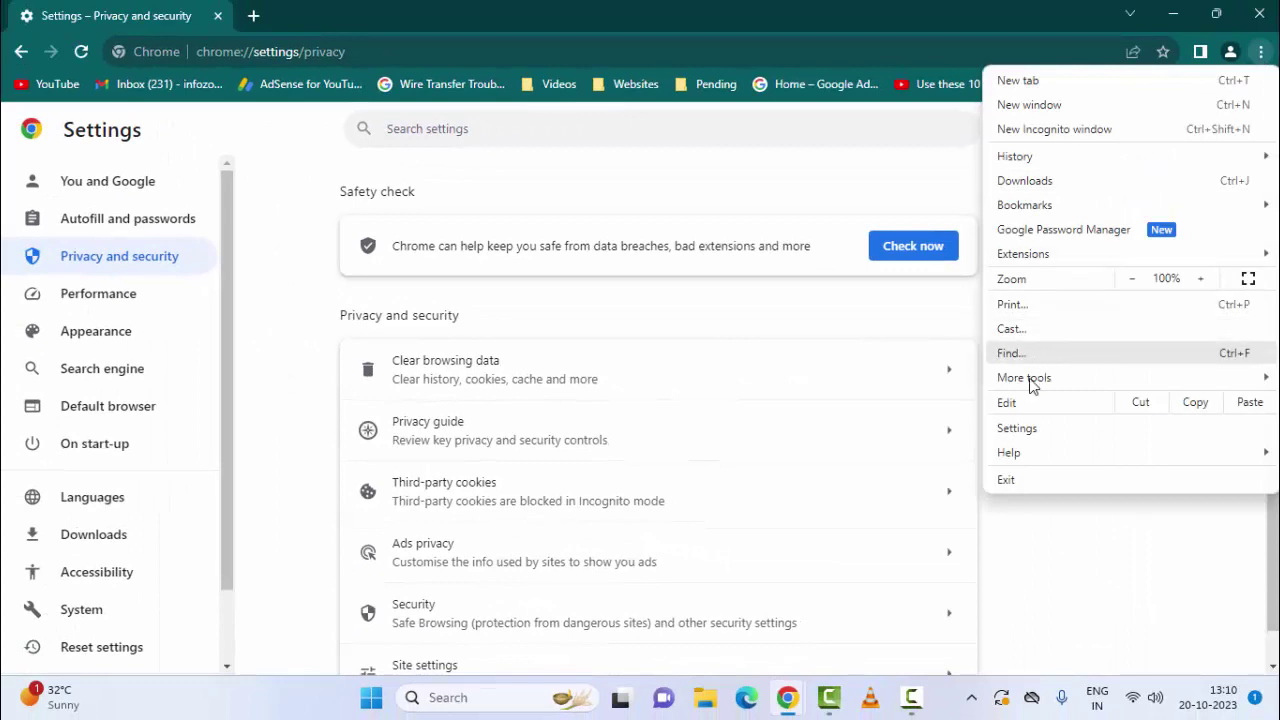
{"action": "mouse_move", "coordinate": [1071, 380]}
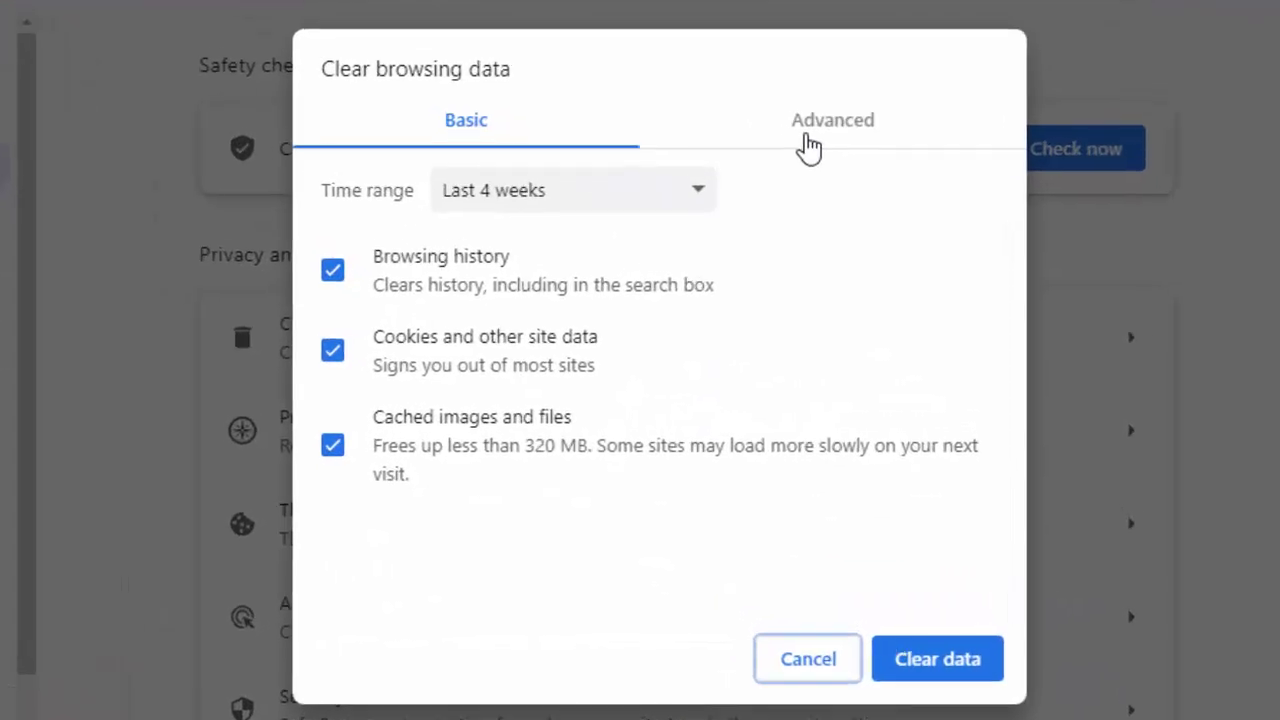
{"action": "left_click", "coordinate": [746, 234]}
{"action": "left_click", "coordinate": [593, 205]}
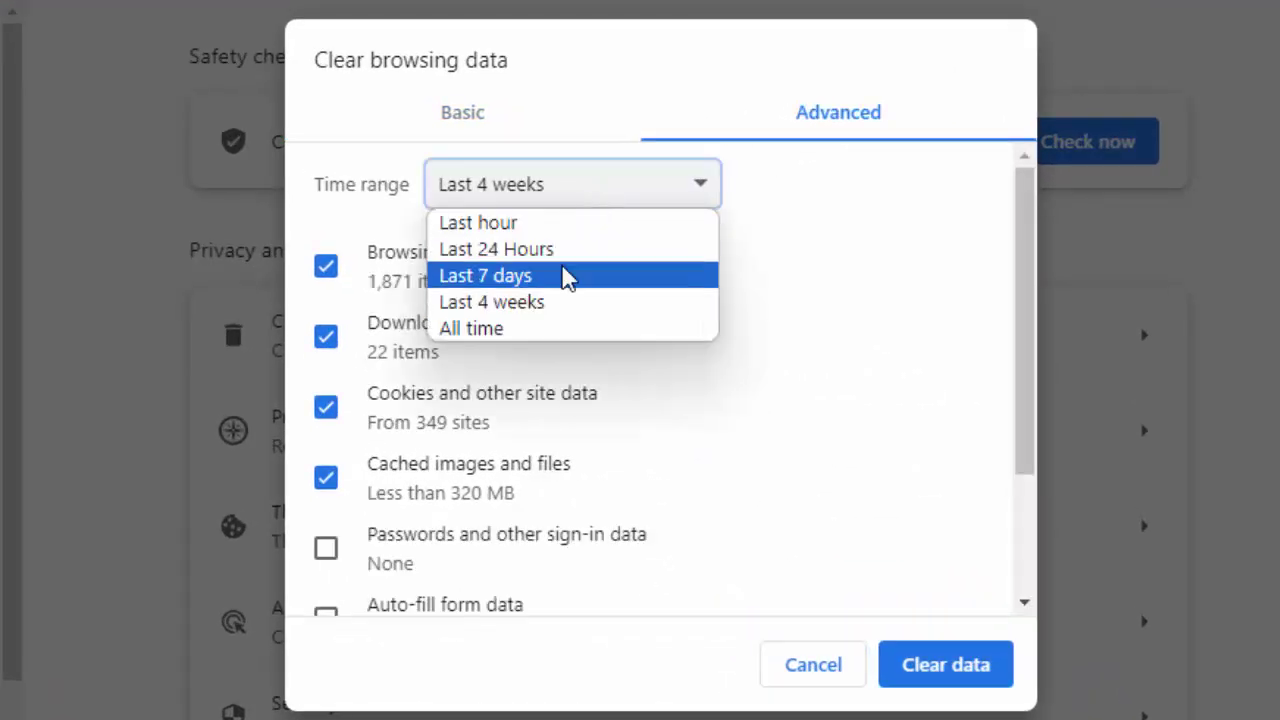
{"action": "left_click", "coordinate": [549, 303]}
{"action": "left_click", "coordinate": [326, 548]}
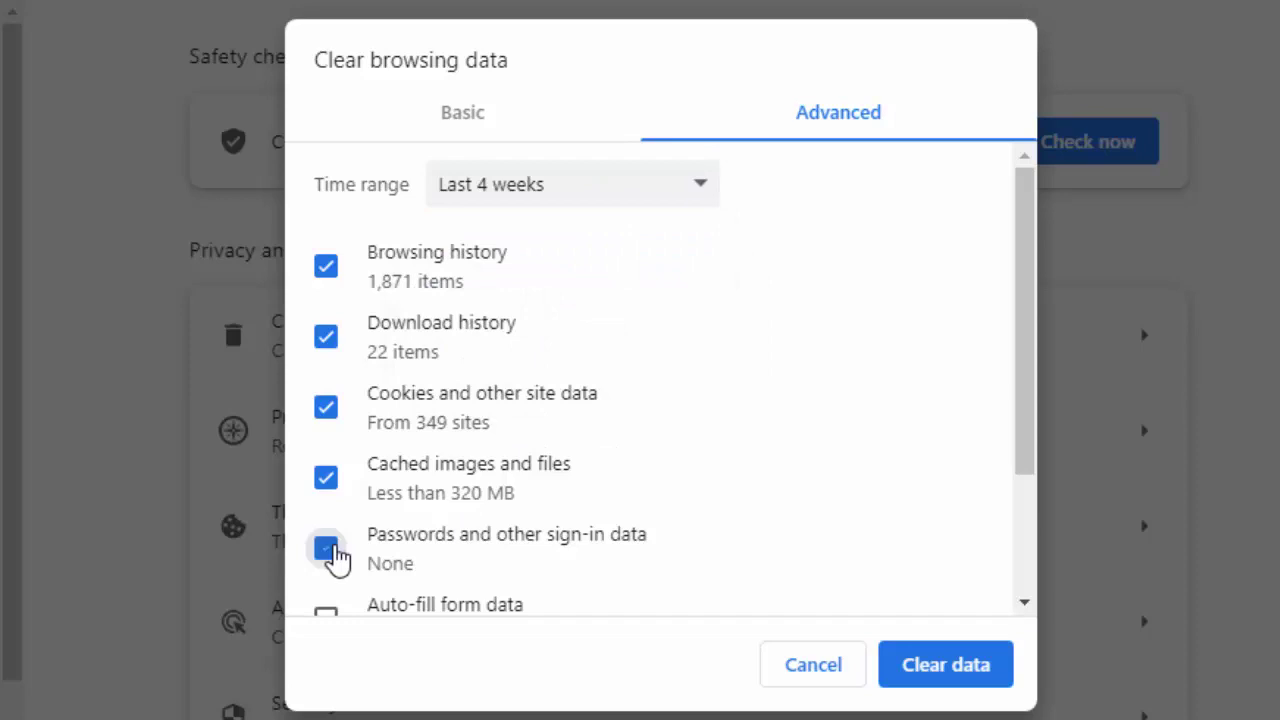
{"action": "scroll", "coordinate": [333, 545], "scroll_direction": "down", "scroll_amount": 2}
{"action": "left_click", "coordinate": [328, 512]}
{"action": "left_click", "coordinate": [329, 582]}
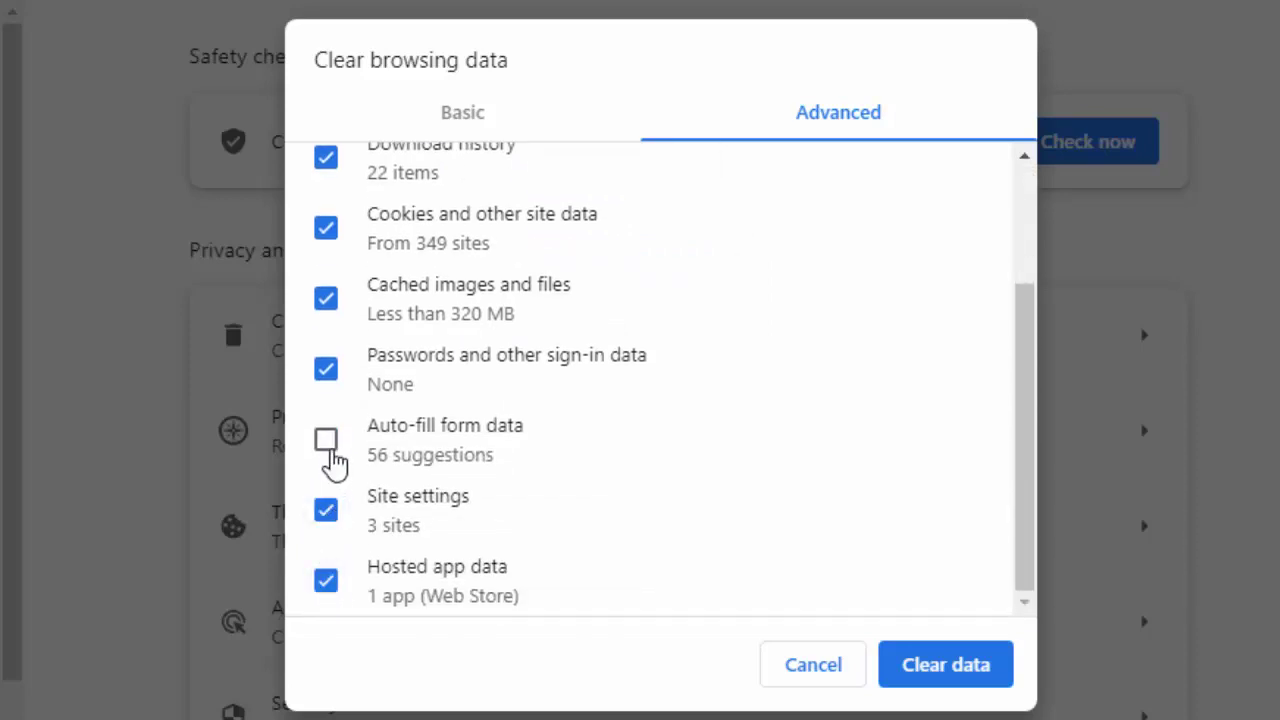
{"action": "left_click", "coordinate": [330, 445]}
{"action": "left_click", "coordinate": [327, 446]}
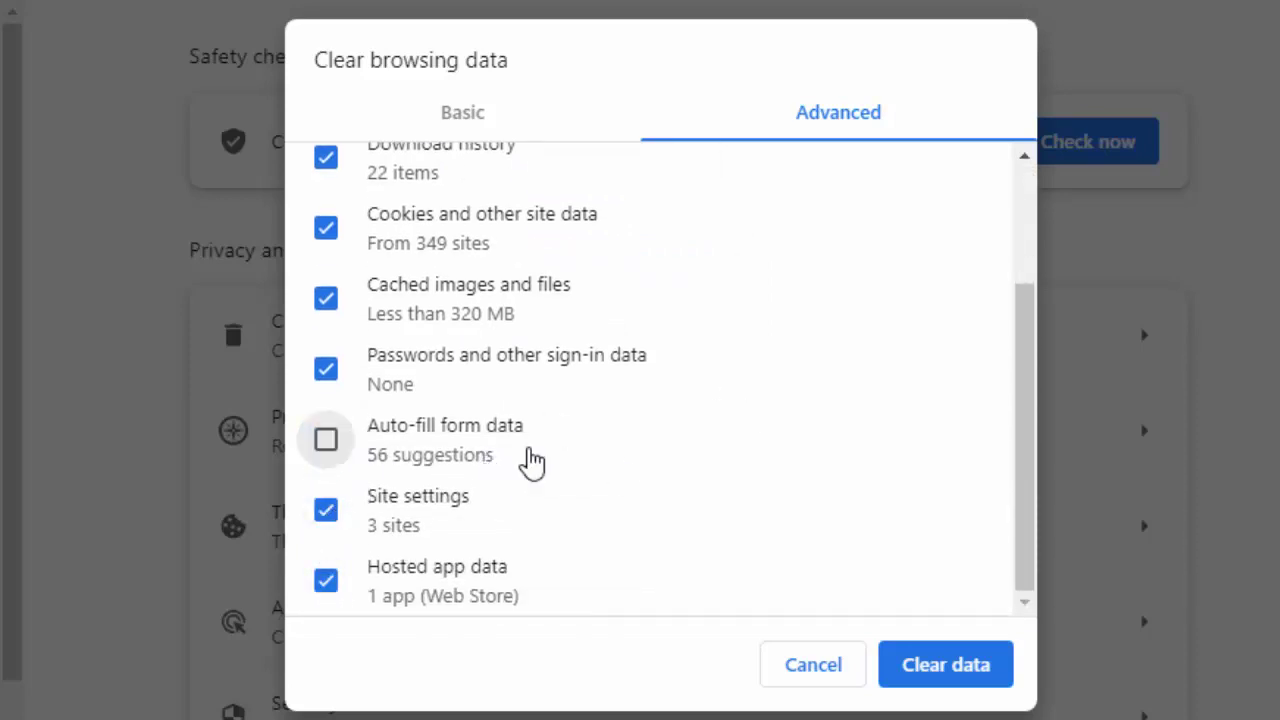
{"action": "left_click", "coordinate": [323, 378]}
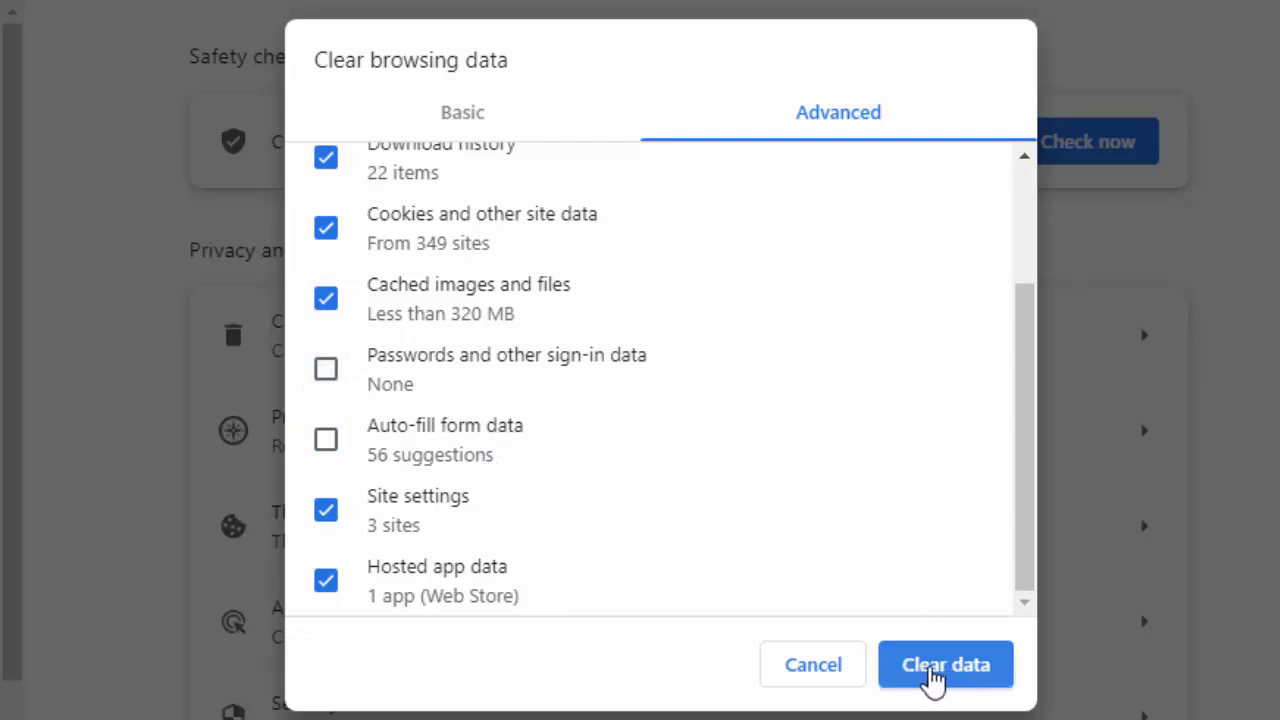
{"action": "left_click", "coordinate": [806, 668]}
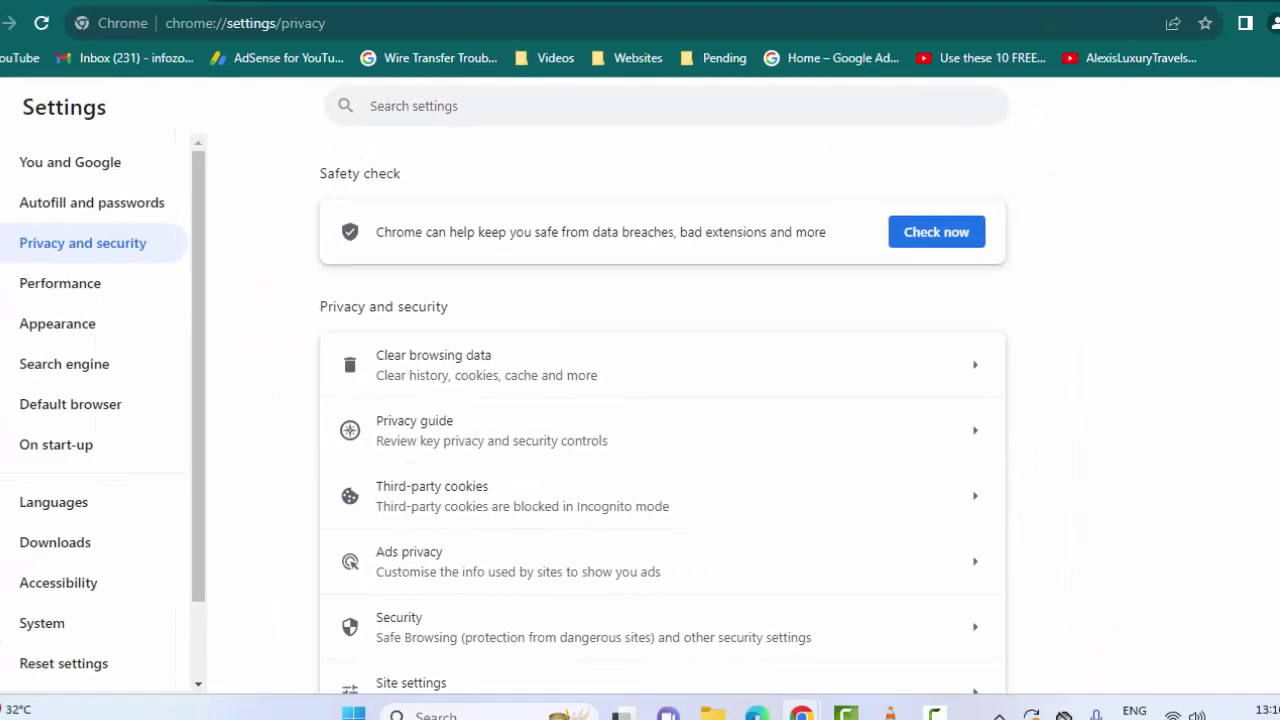
{"action": "key", "text": "ctrl+t"}
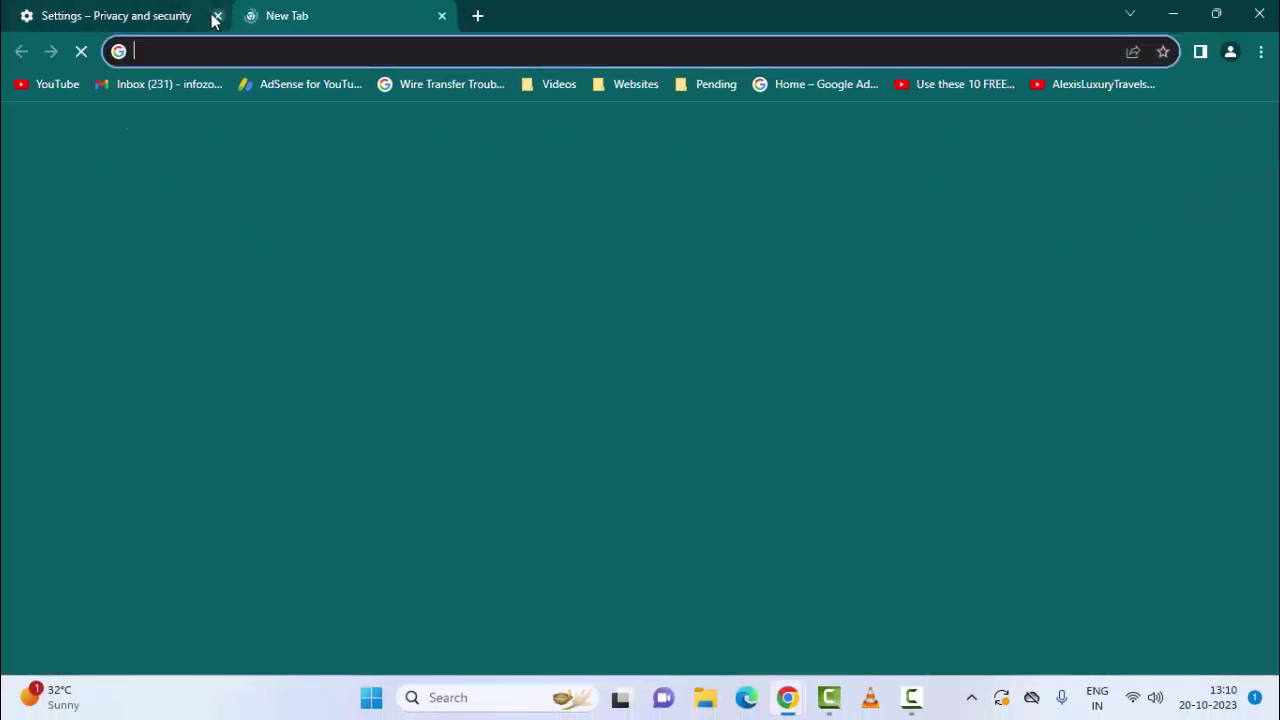
Step: Close Settings, confirm on Manage Extensions that no extensions are installed, then close that page
{"action": "left_click", "coordinate": [216, 16]}
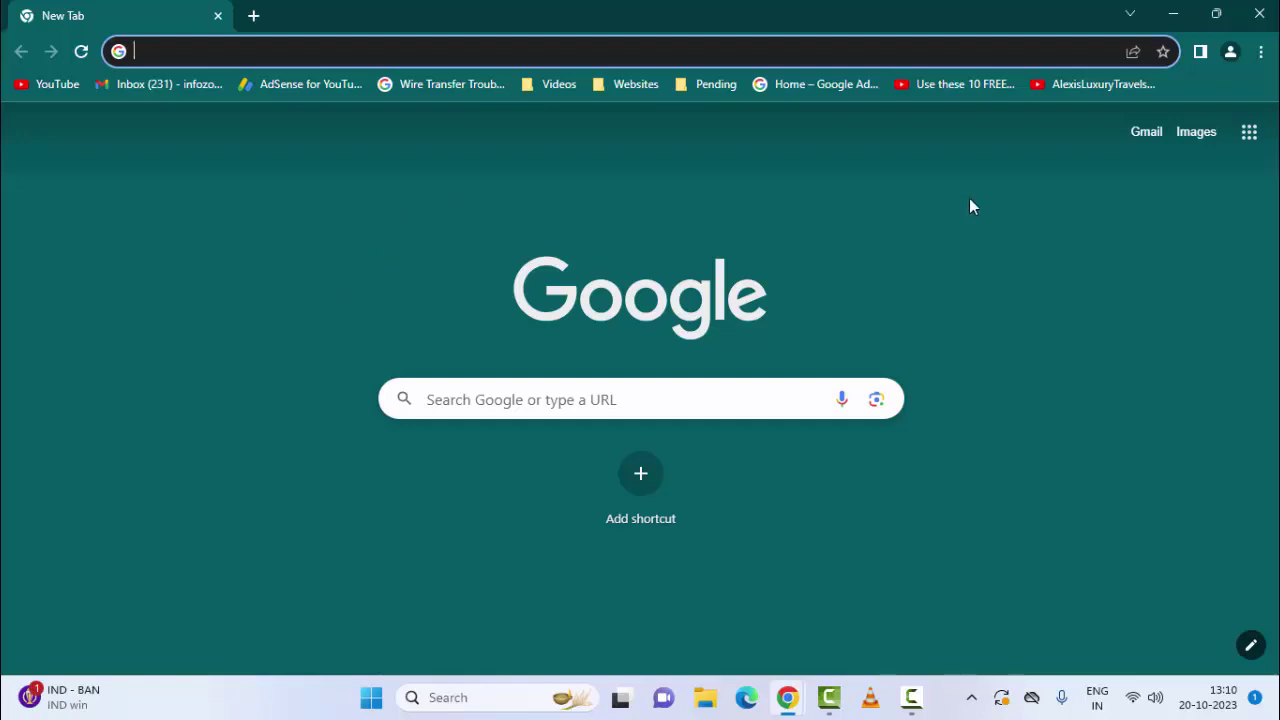
{"action": "left_click", "coordinate": [1260, 52]}
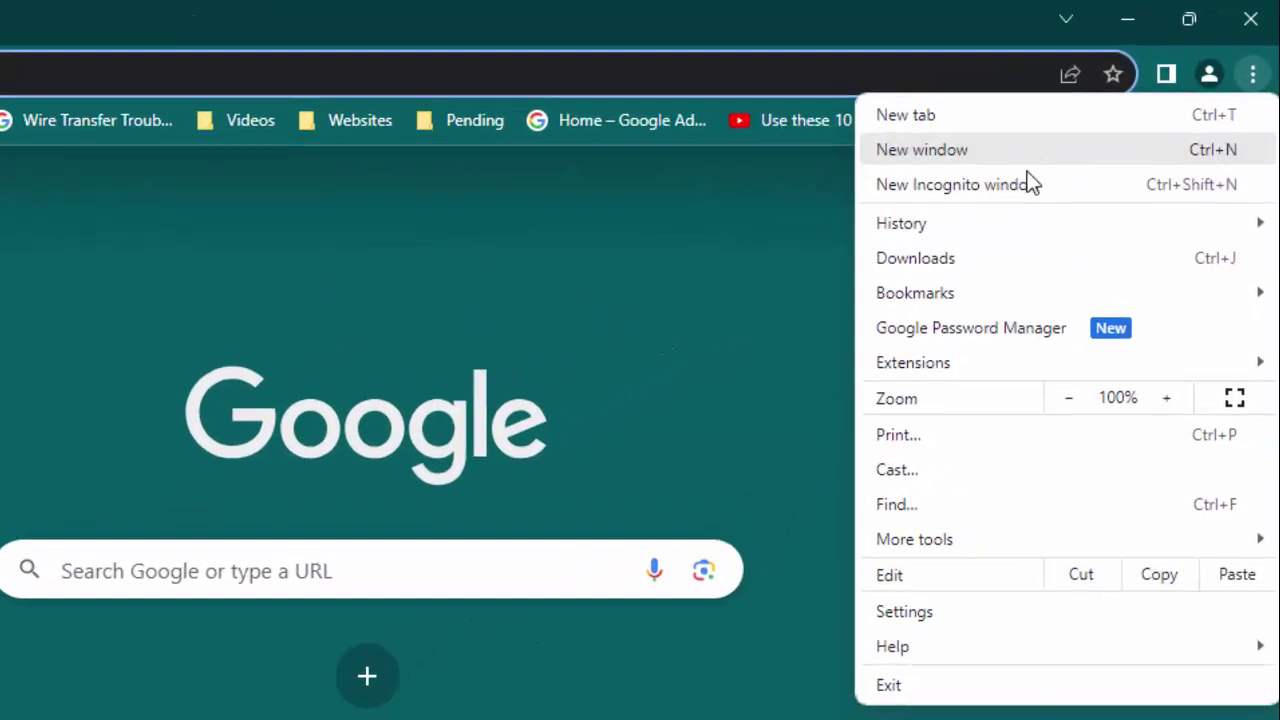
{"action": "mouse_move", "coordinate": [1034, 262]}
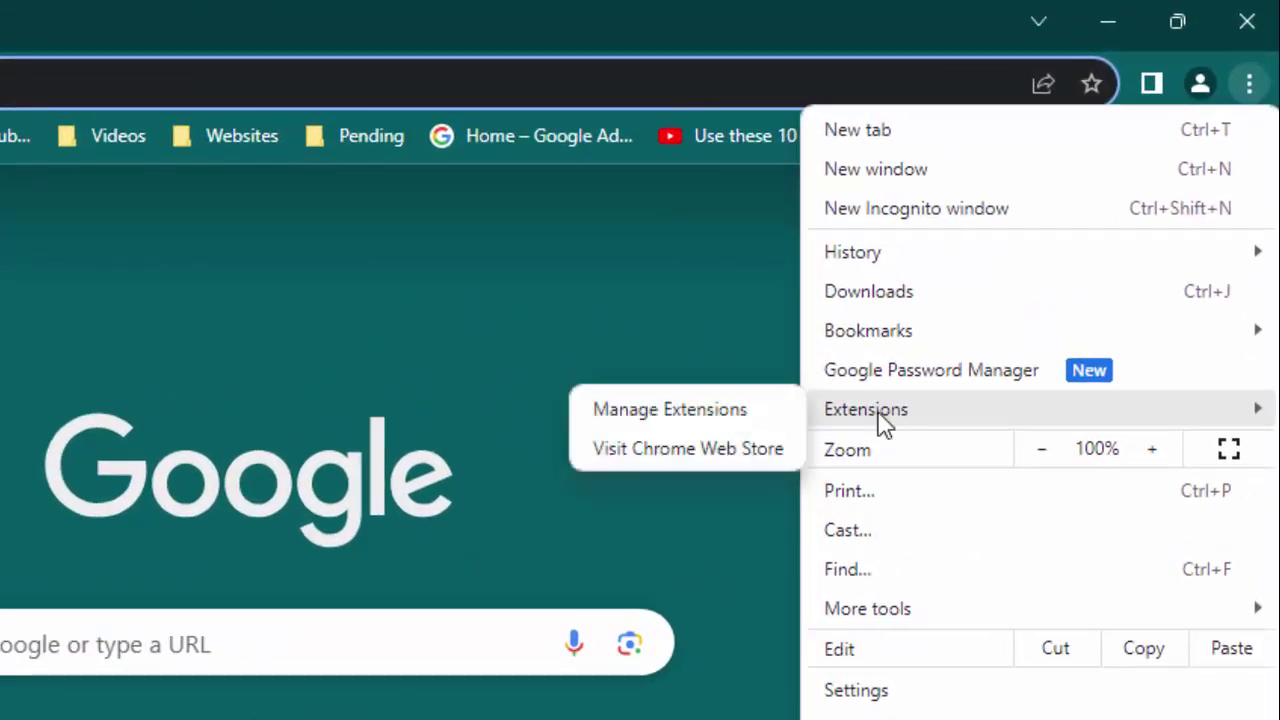
{"action": "left_click", "coordinate": [697, 417]}
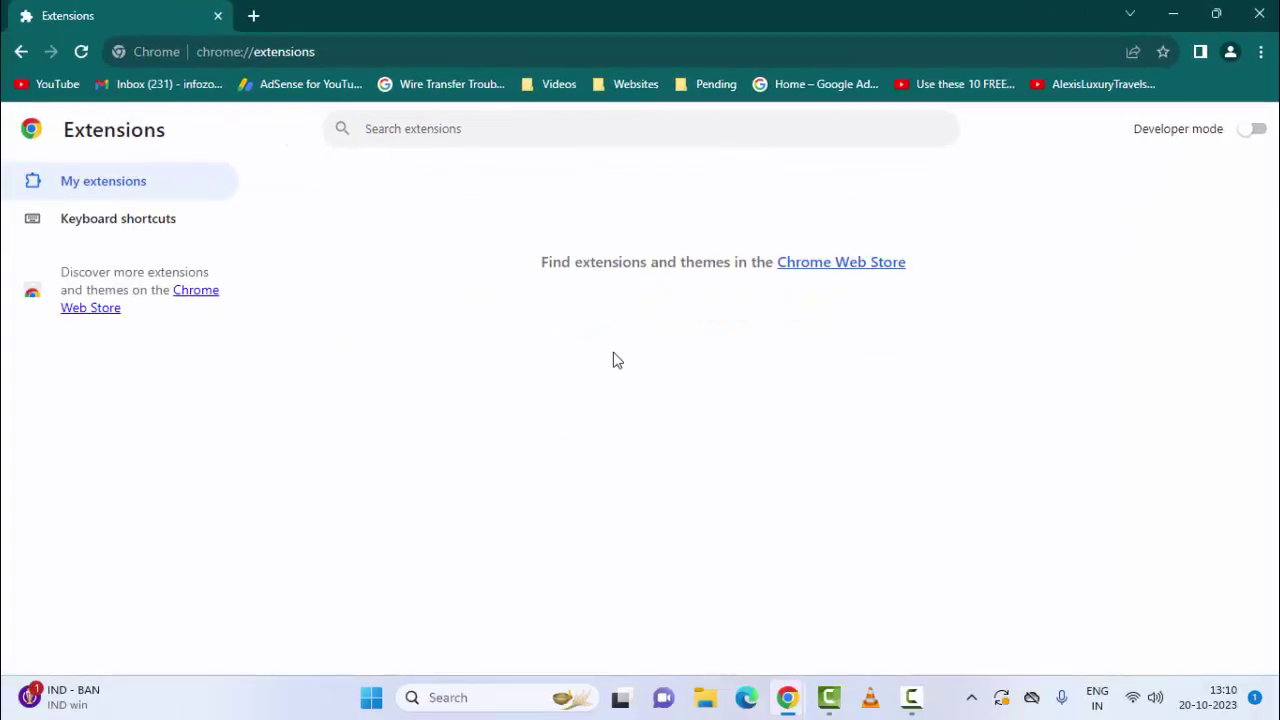
{"action": "key", "text": "ctrl+w"}
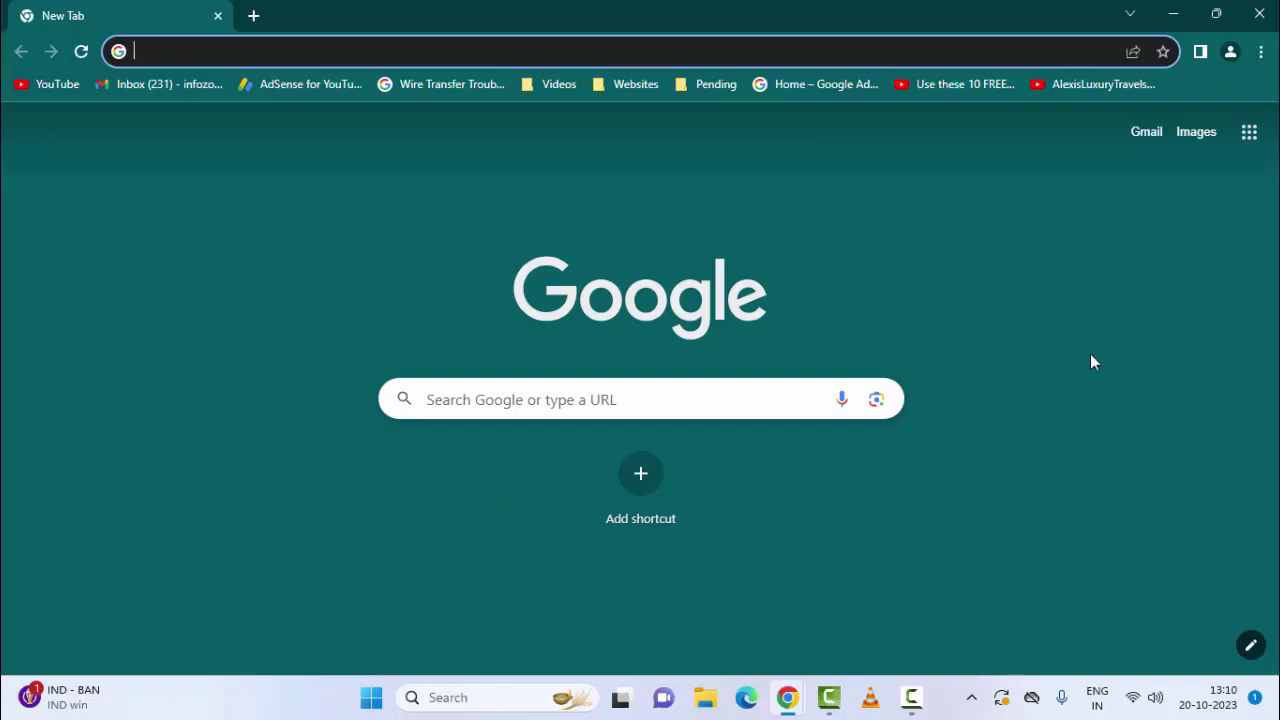
Step: Confirm About Google Chrome shows version 118.0.5993.72 nearly up to date, then close Chrome
{"action": "left_click", "coordinate": [1260, 55]}
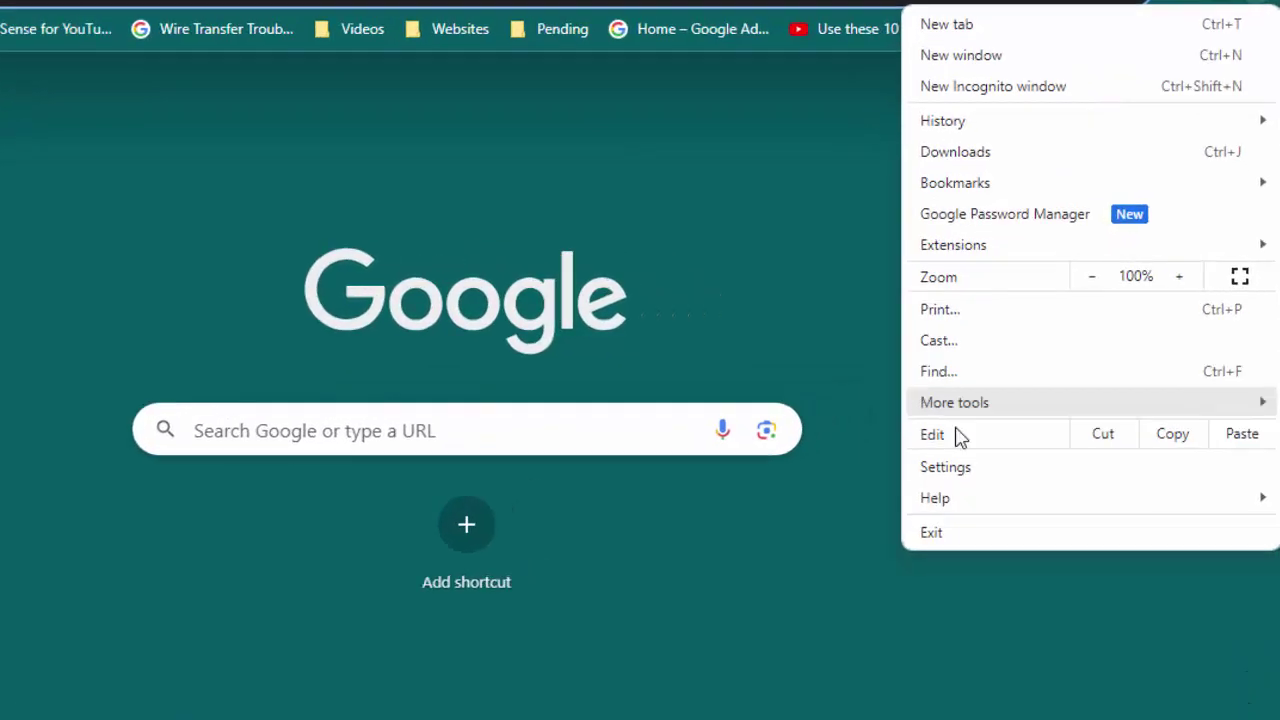
{"action": "mouse_move", "coordinate": [815, 580]}
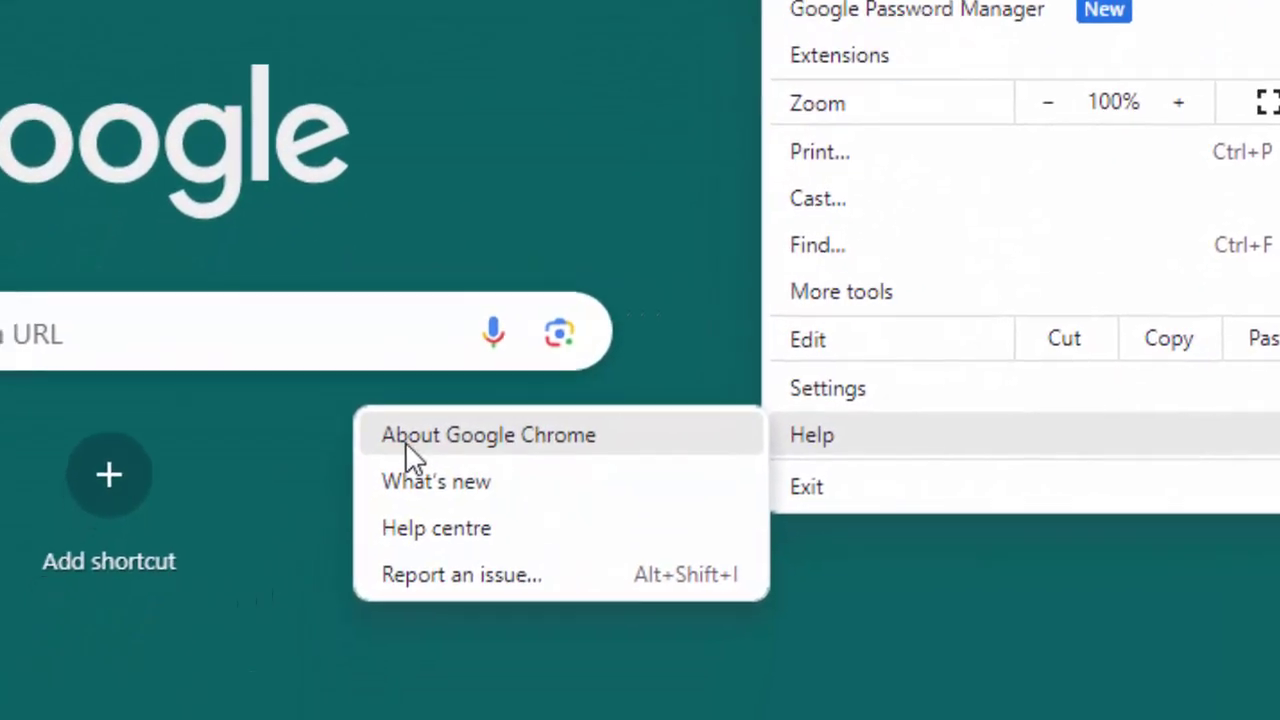
{"action": "left_click", "coordinate": [537, 432]}
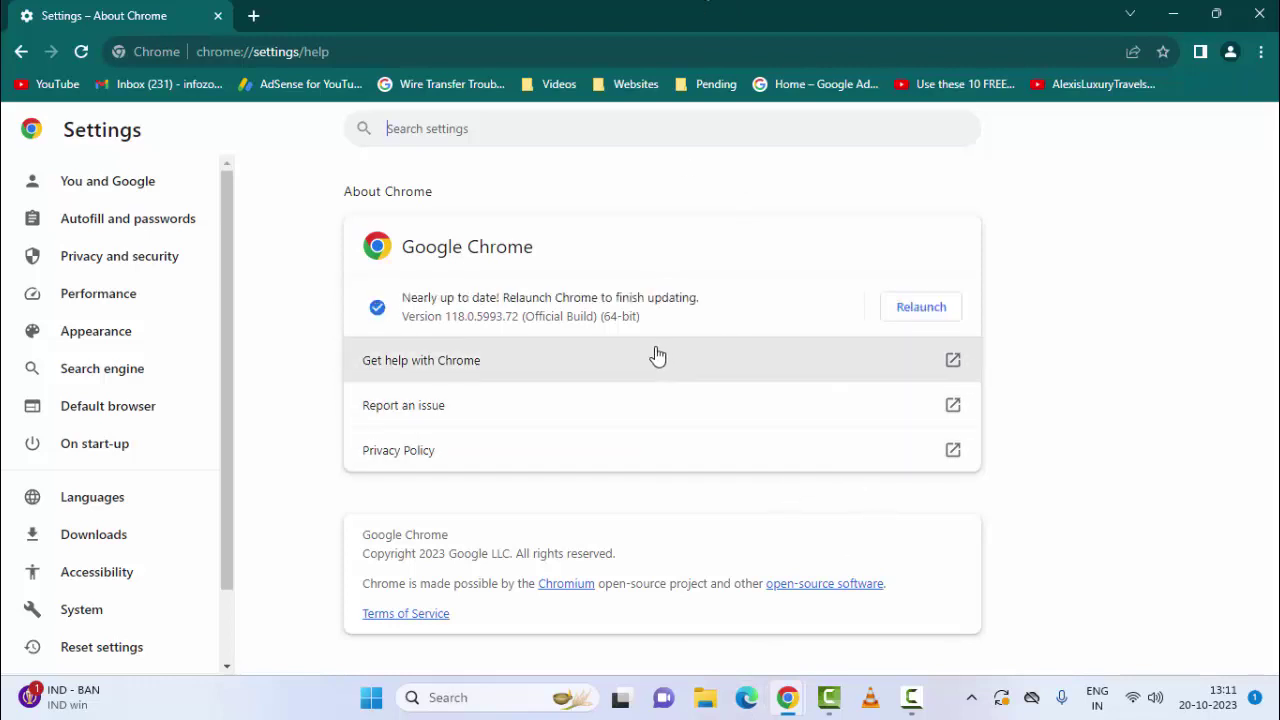
{"action": "left_click", "coordinate": [1259, 15]}
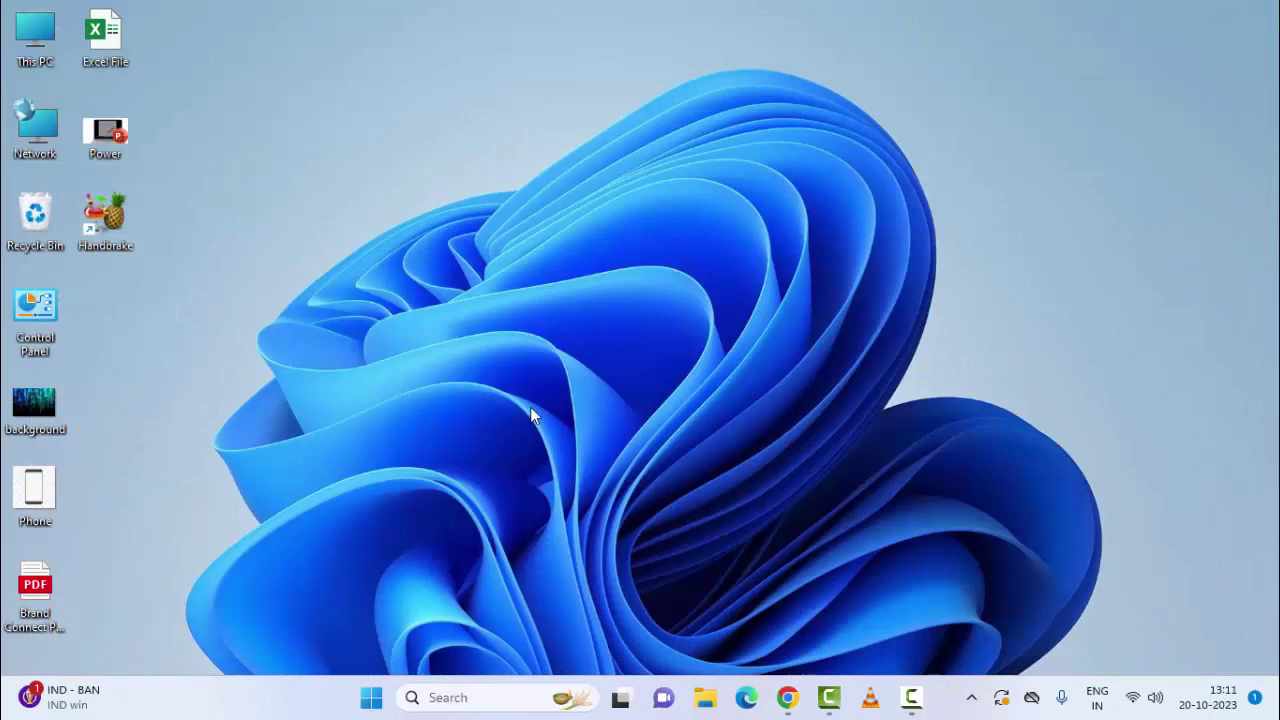